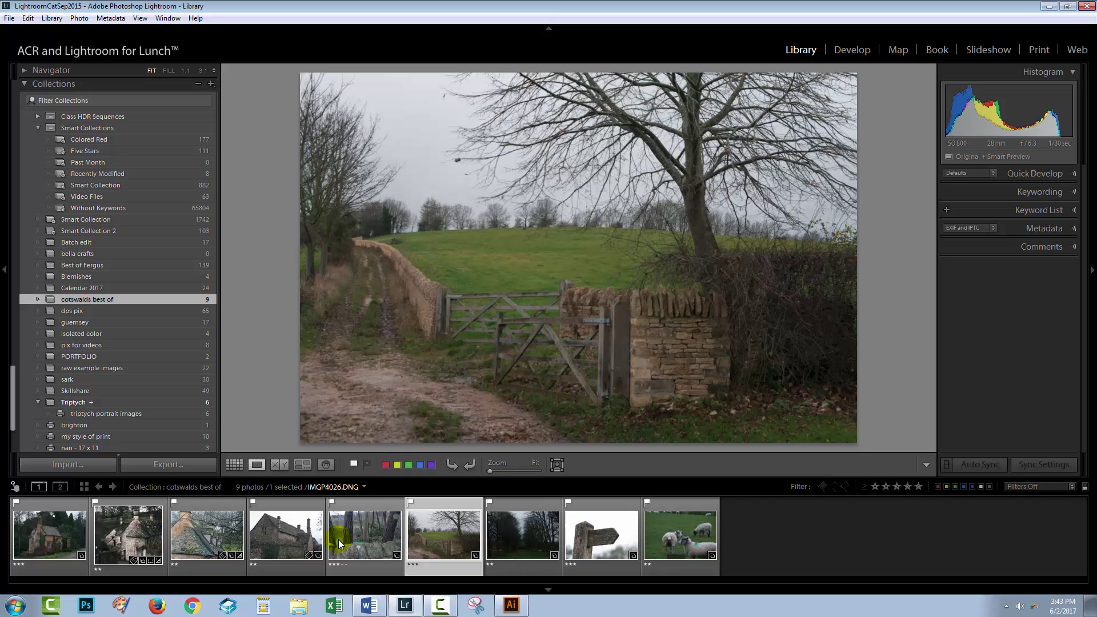
- Open the Print module and set Page Setup to the Adobe PDF printer on landscape Letter paper
{"action": "left_click", "coordinate": [1040, 50]}
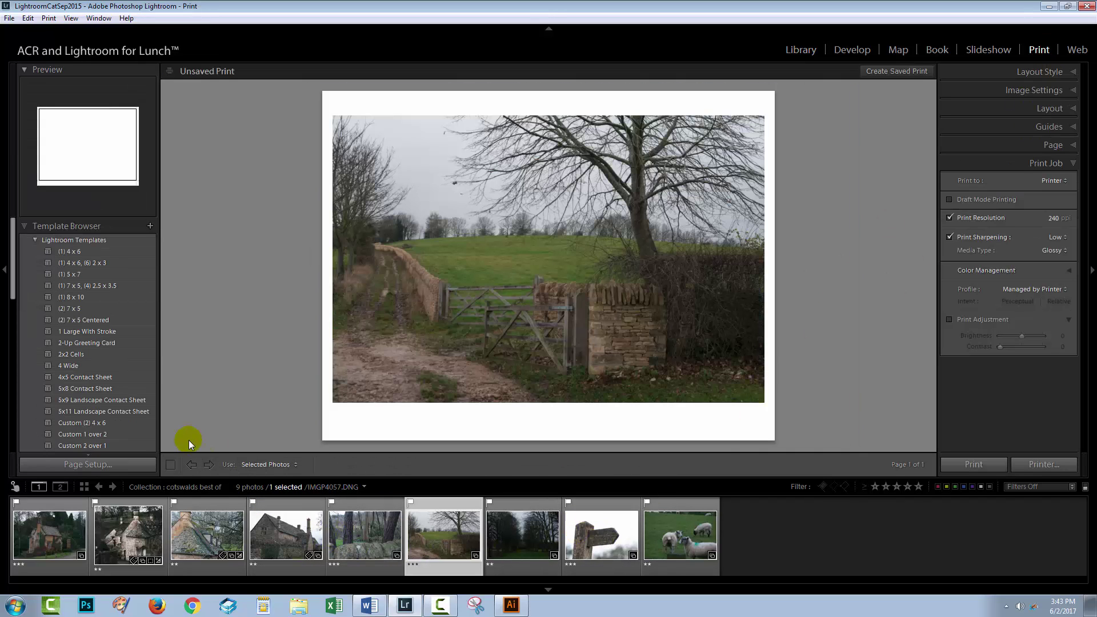
{"action": "left_click", "coordinate": [126, 470]}
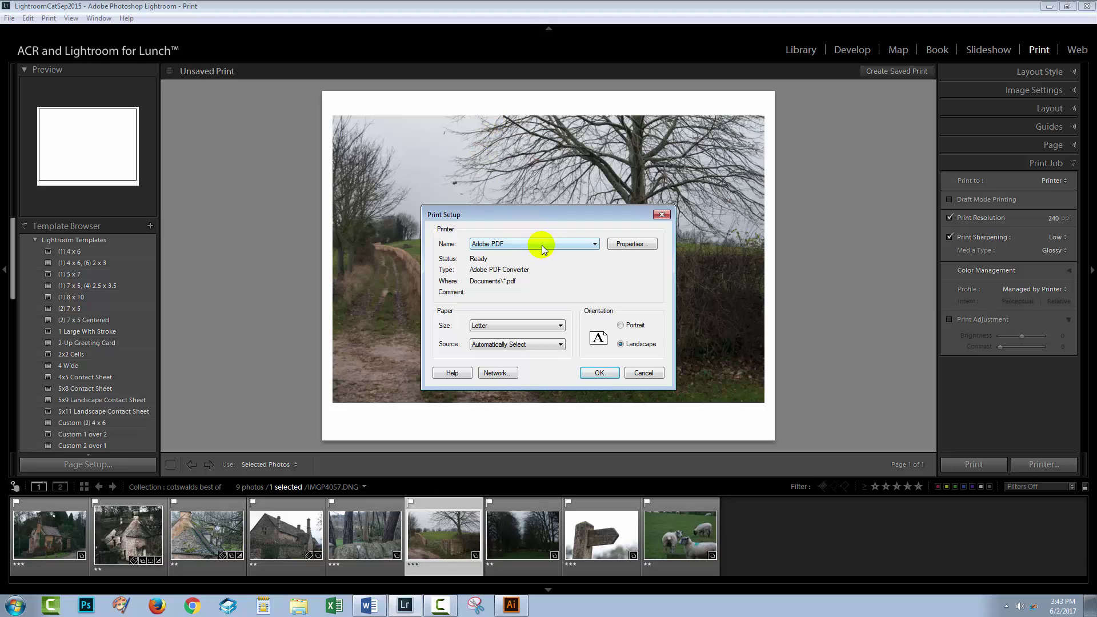
{"action": "left_click", "coordinate": [523, 244]}
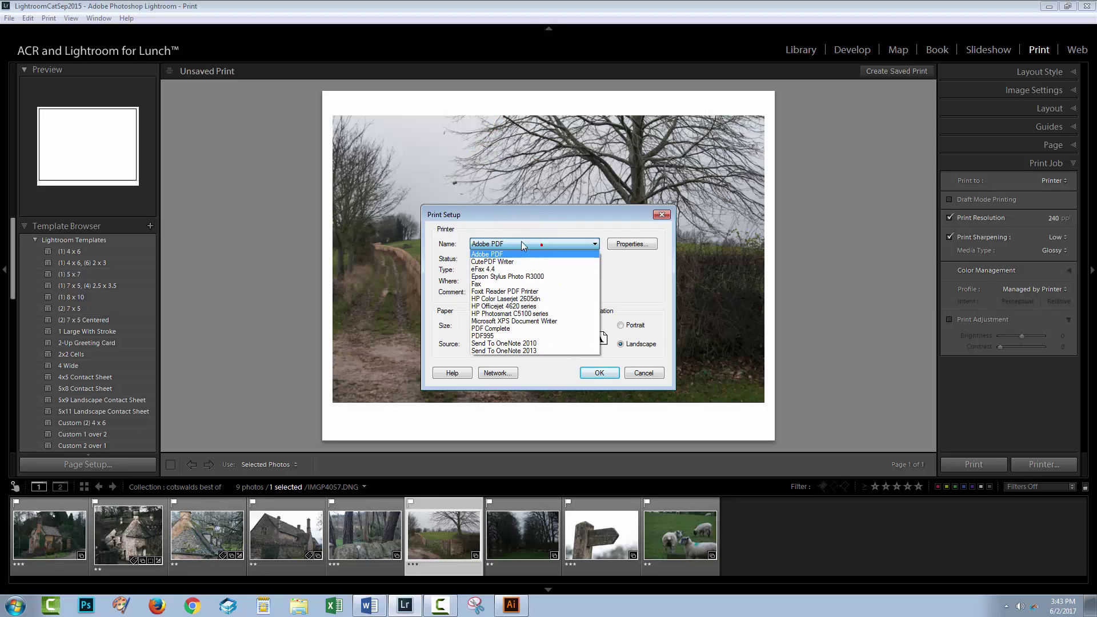
{"action": "left_click", "coordinate": [486, 255]}
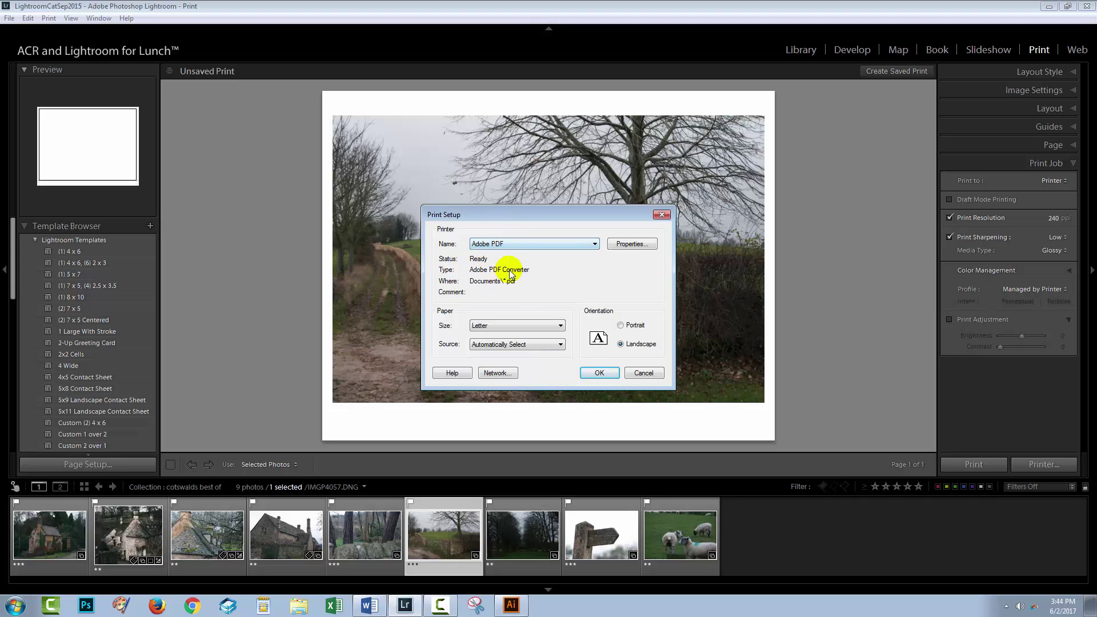
{"action": "left_click", "coordinate": [599, 374]}
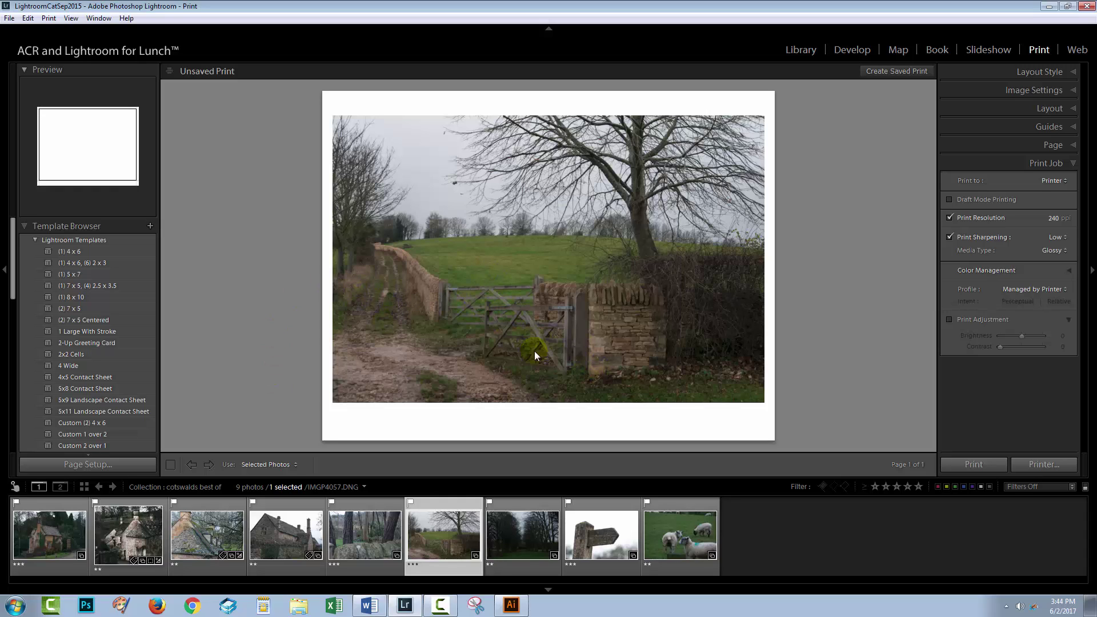
- Review Image Settings and the 1×1 Layout with its 7.69 × 10.50 cell size
{"action": "left_click", "coordinate": [1074, 91]}
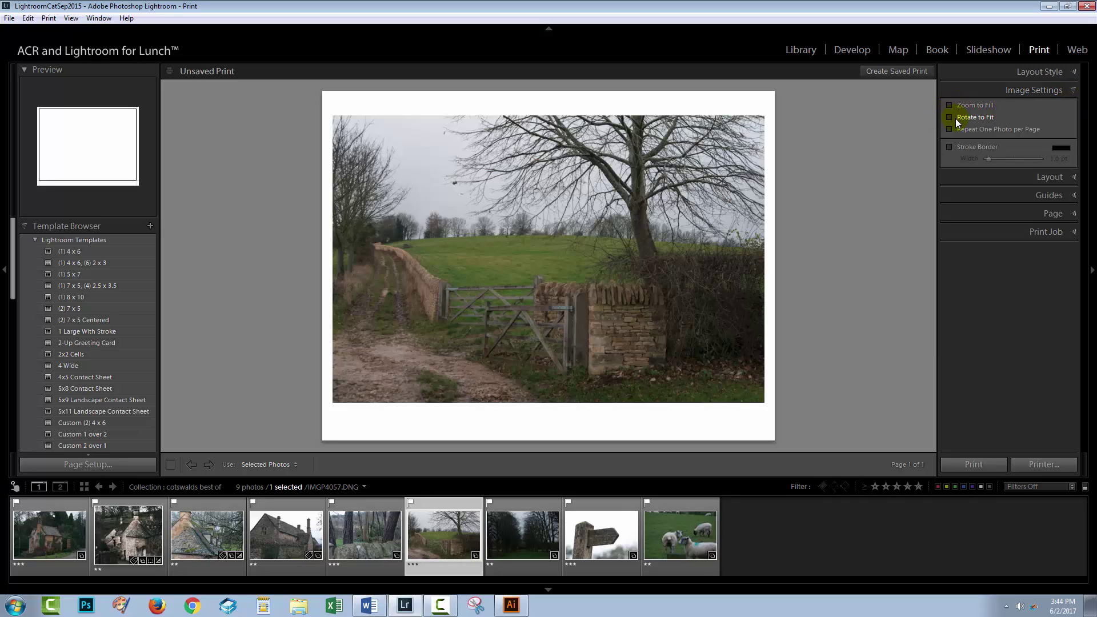
{"action": "left_click", "coordinate": [1066, 176]}
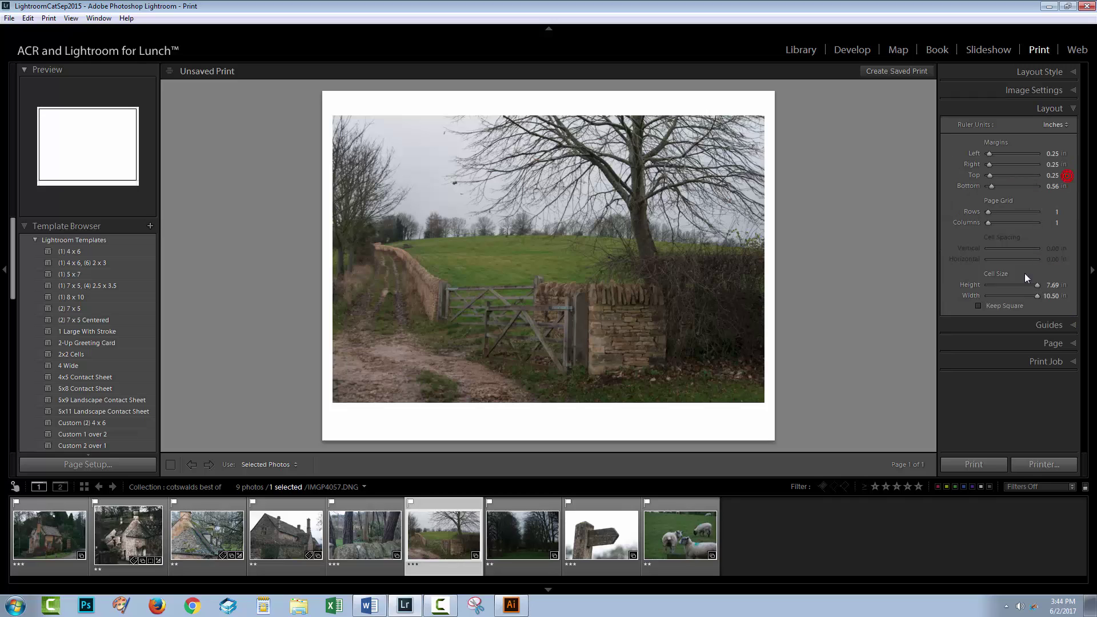
{"action": "left_click", "coordinate": [1032, 285]}
{"action": "left_click", "coordinate": [1037, 296]}
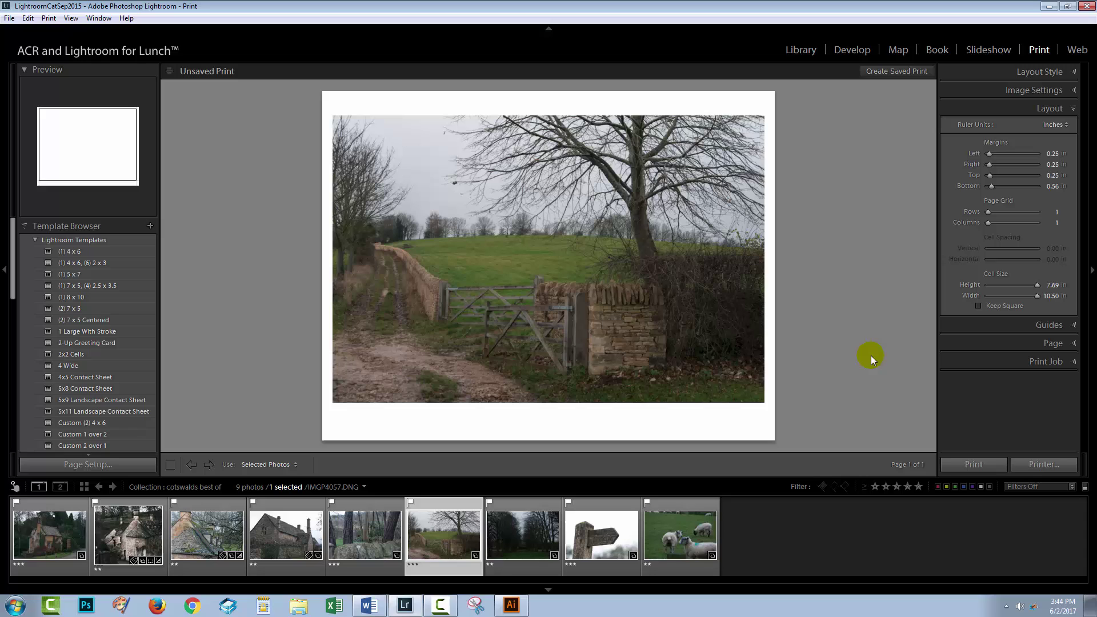
- Preview several collection photos, then select all nine starting from the cottage
{"action": "left_click", "coordinate": [69, 540]}
{"action": "left_click", "coordinate": [120, 544]}
{"action": "left_click", "coordinate": [203, 543]}
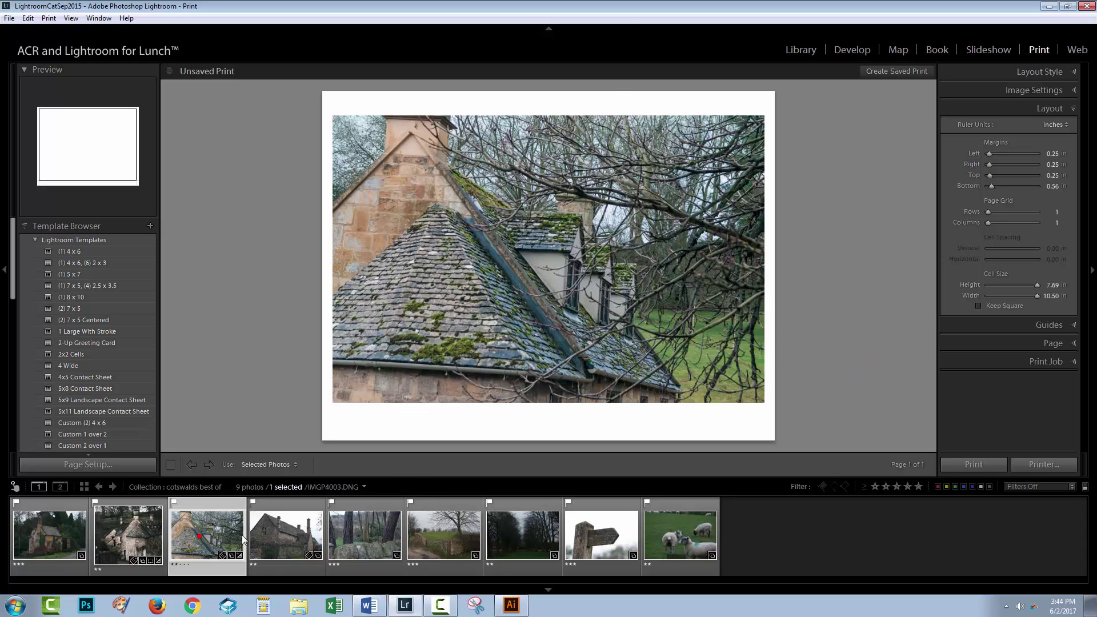
{"action": "left_click", "coordinate": [320, 540]}
{"action": "left_click", "coordinate": [355, 534]}
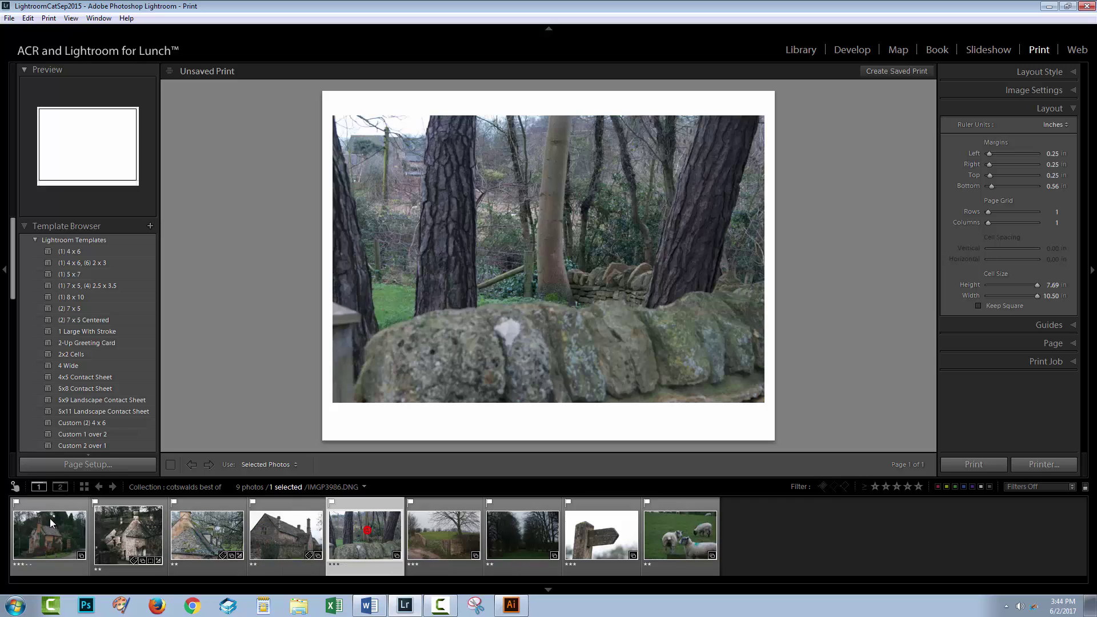
{"action": "left_click", "coordinate": [39, 536]}
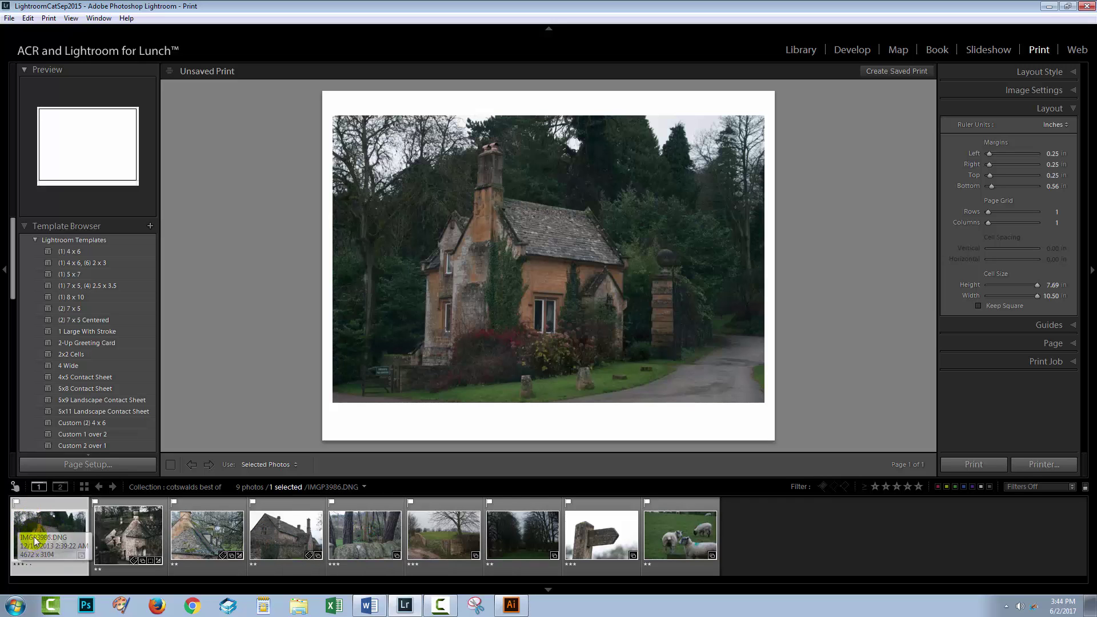
{"action": "left_click", "coordinate": [690, 531], "text": "shift"}
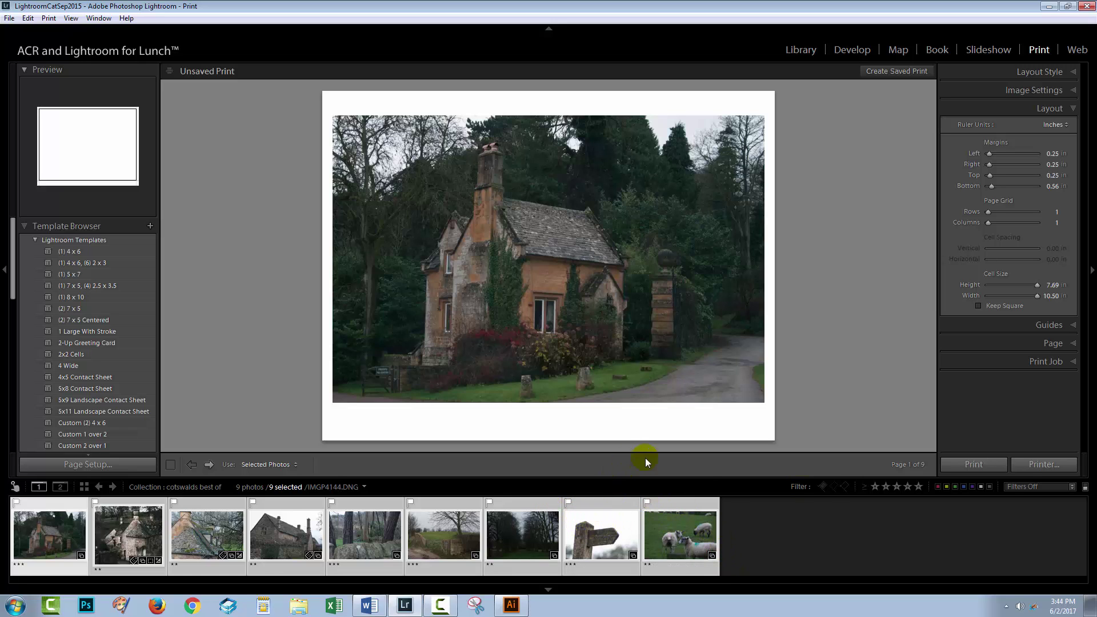
- Page through the print preview and confirm Print Job output stays set to Printer
{"action": "left_click", "coordinate": [210, 464]}
{"action": "left_click", "coordinate": [210, 464]}
{"action": "left_click", "coordinate": [210, 463]}
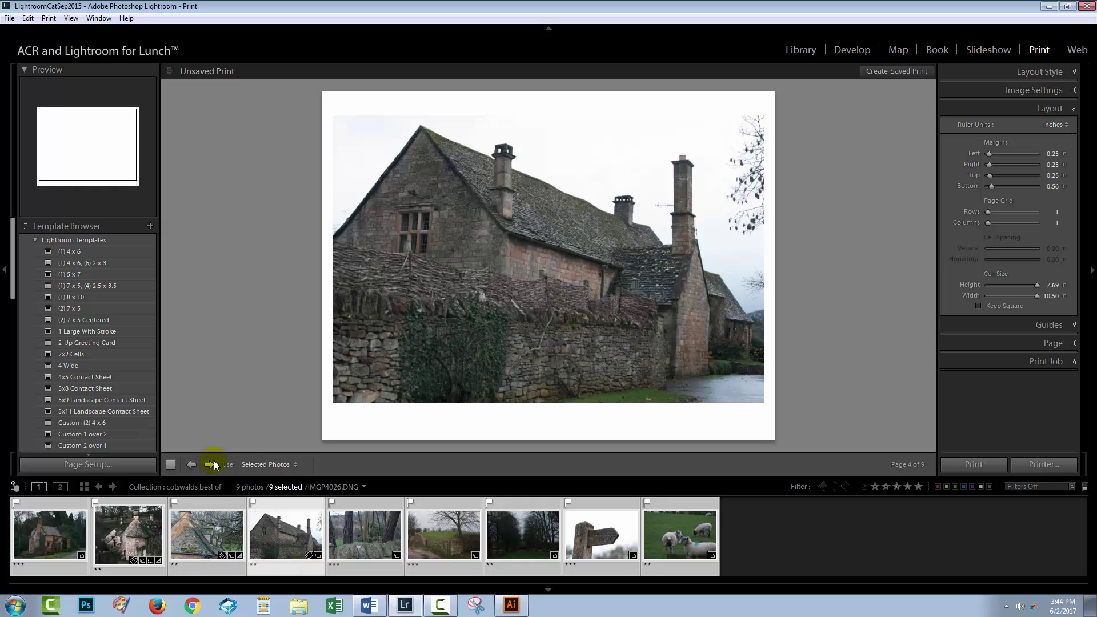
{"action": "left_click", "coordinate": [1073, 362]}
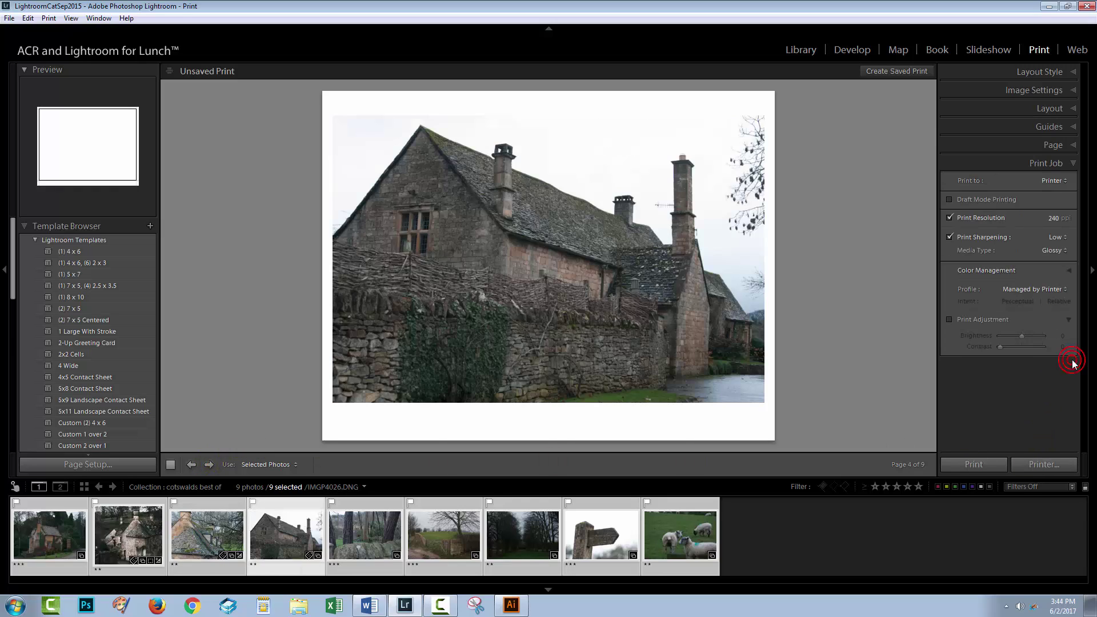
{"action": "left_click", "coordinate": [1053, 181]}
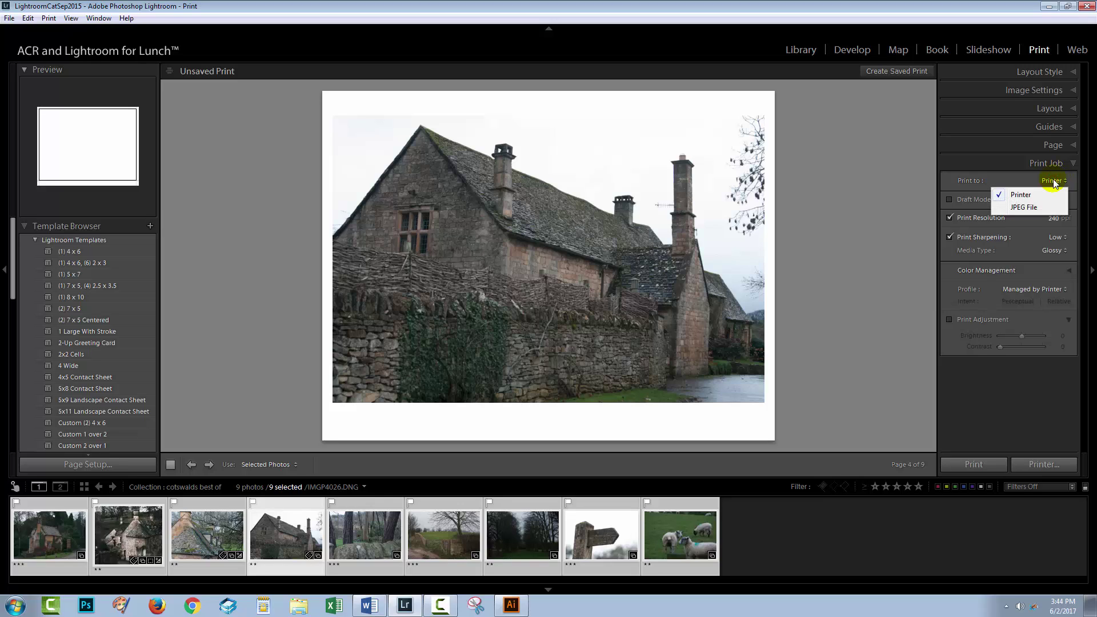
{"action": "left_click", "coordinate": [1026, 198]}
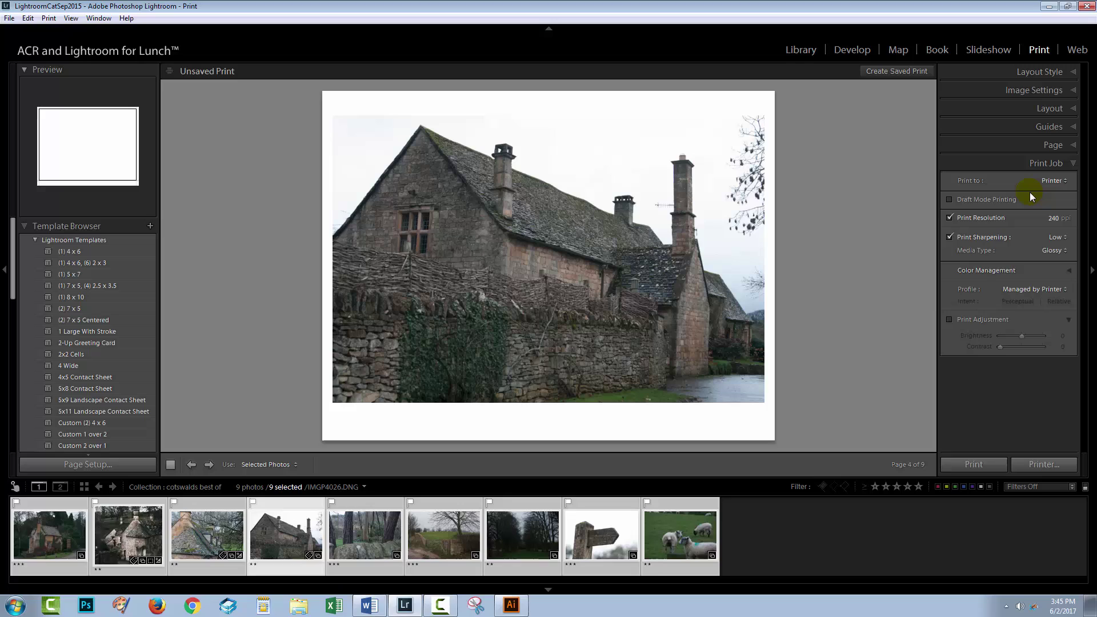
- Print the nine pages to a PDF saved as 'cotswolds Images'
{"action": "left_click", "coordinate": [971, 463]}
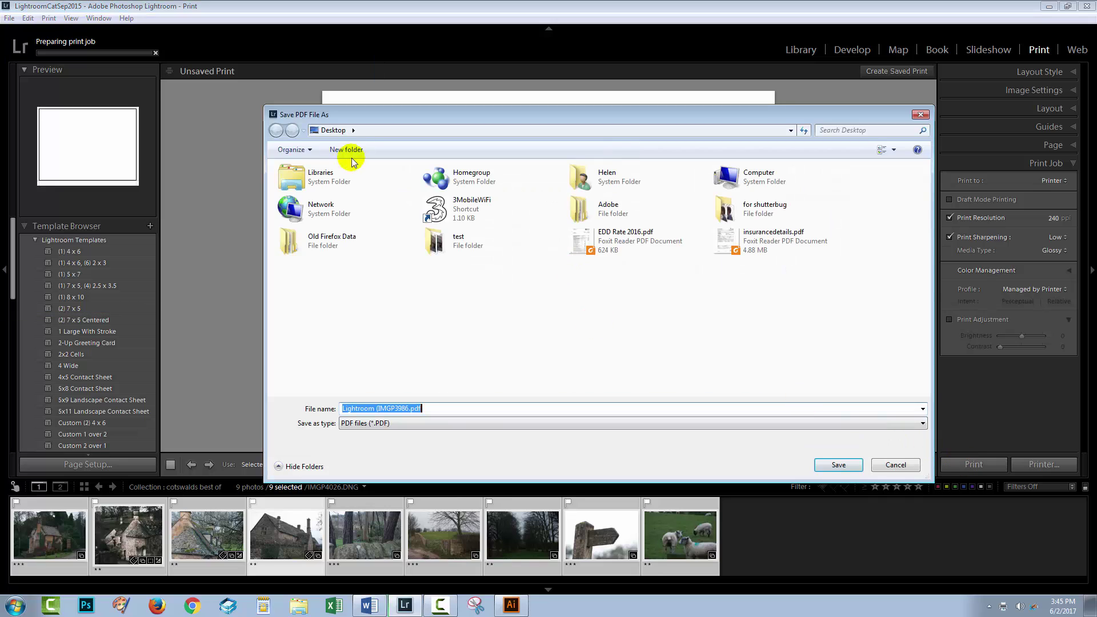
{"action": "left_click_drag", "start_coordinate": [449, 409], "coordinate": [313, 411]}
{"action": "type", "text": "c"}
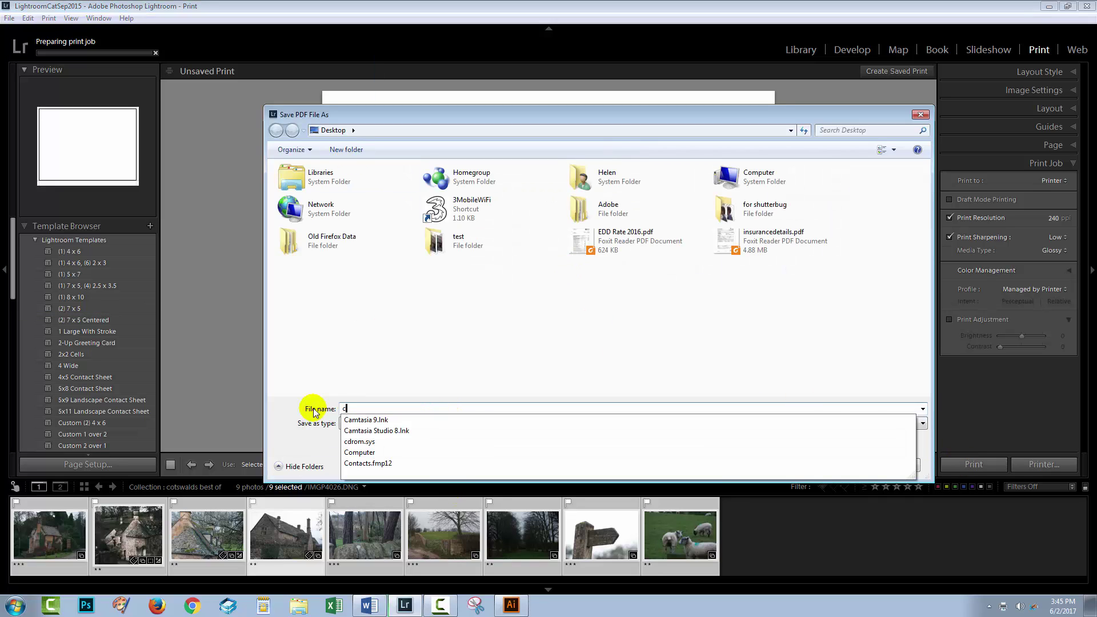
{"action": "type", "text": "otswolds"}
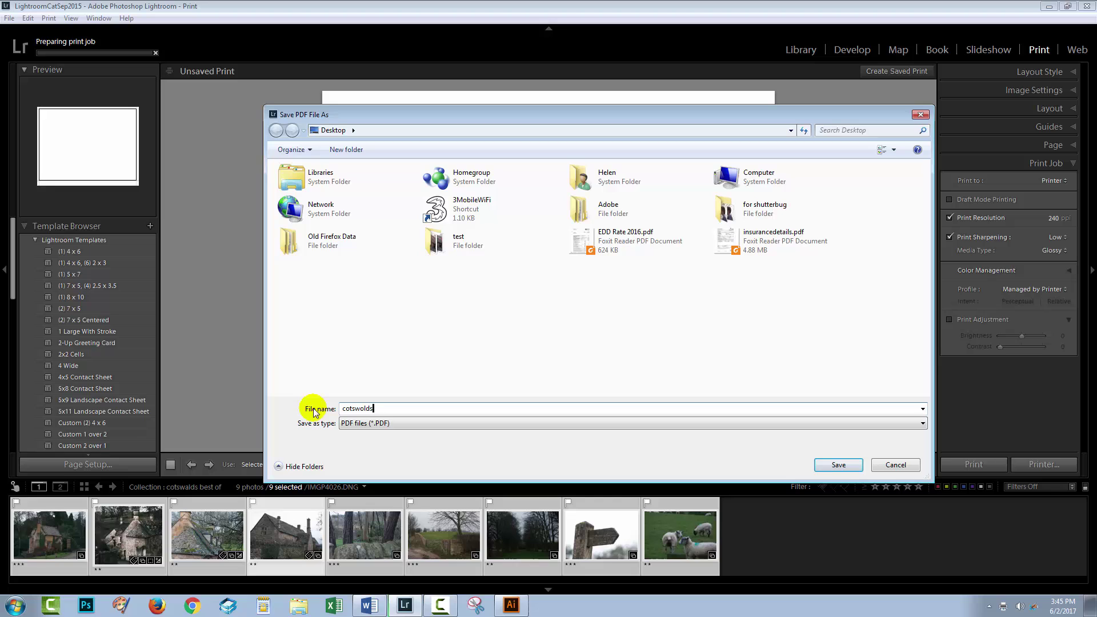
{"action": "type", "text": " Images"}
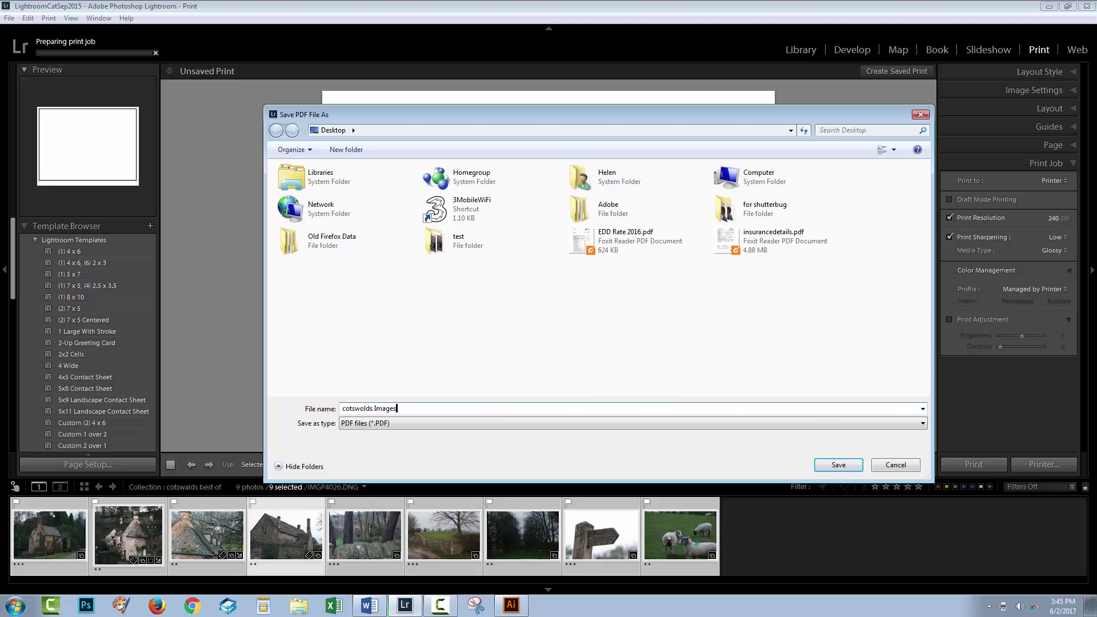
{"action": "left_click", "coordinate": [835, 467]}
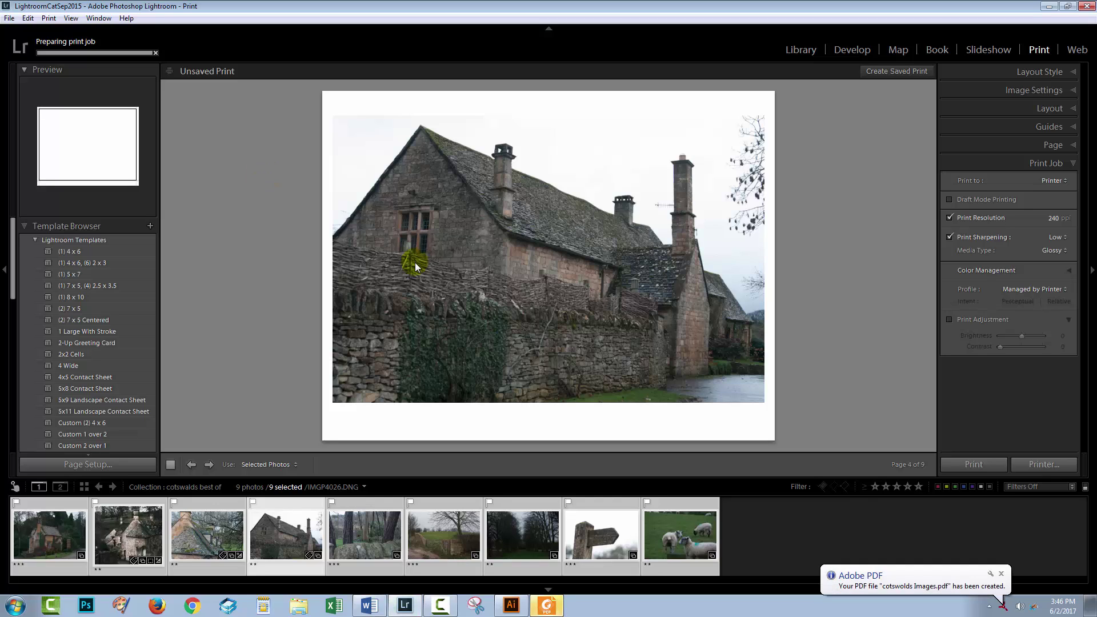
- Dismiss the PDF-created notice and show cotswolds Images.pdf in Foxit Reader fitted to the window
{"action": "left_click", "coordinate": [866, 575]}
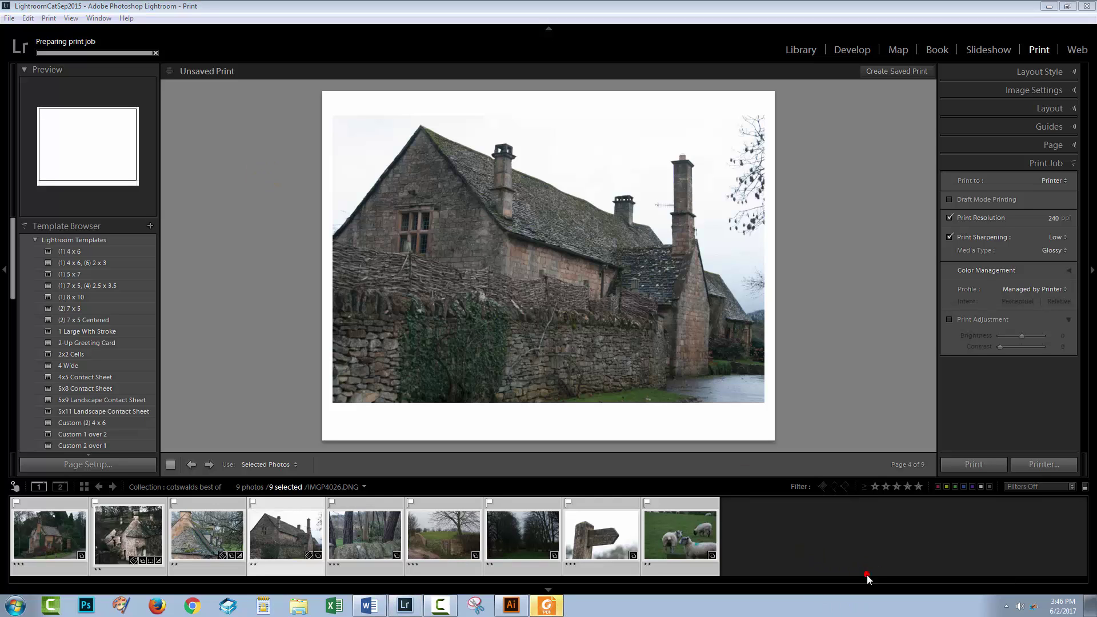
{"action": "left_click", "coordinate": [547, 609]}
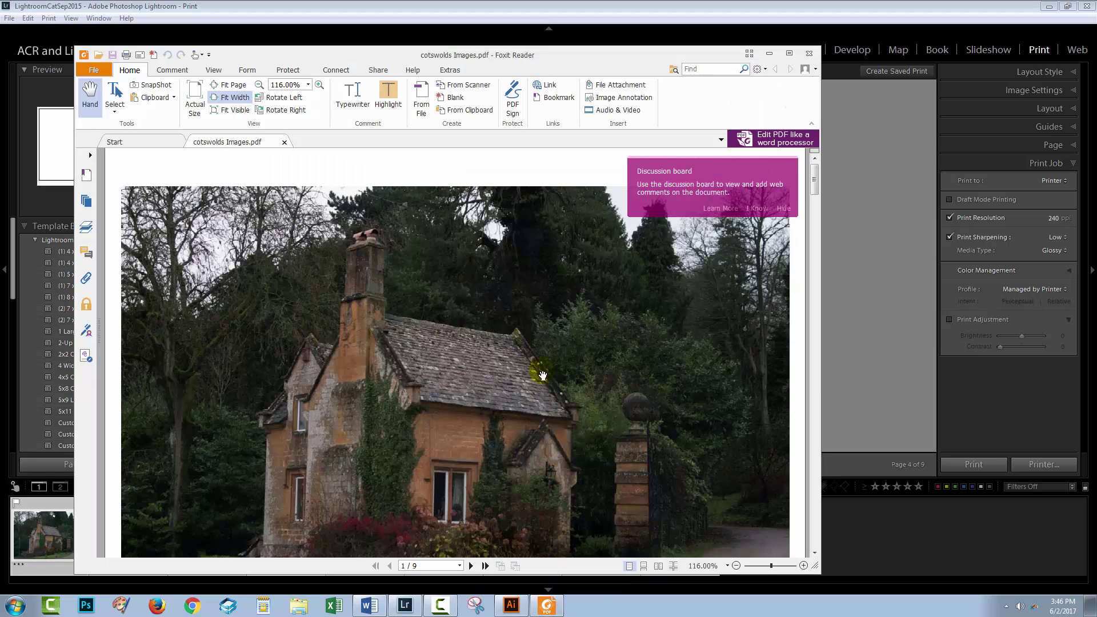
{"action": "left_click_drag", "start_coordinate": [257, 49], "coordinate": [281, 29]}
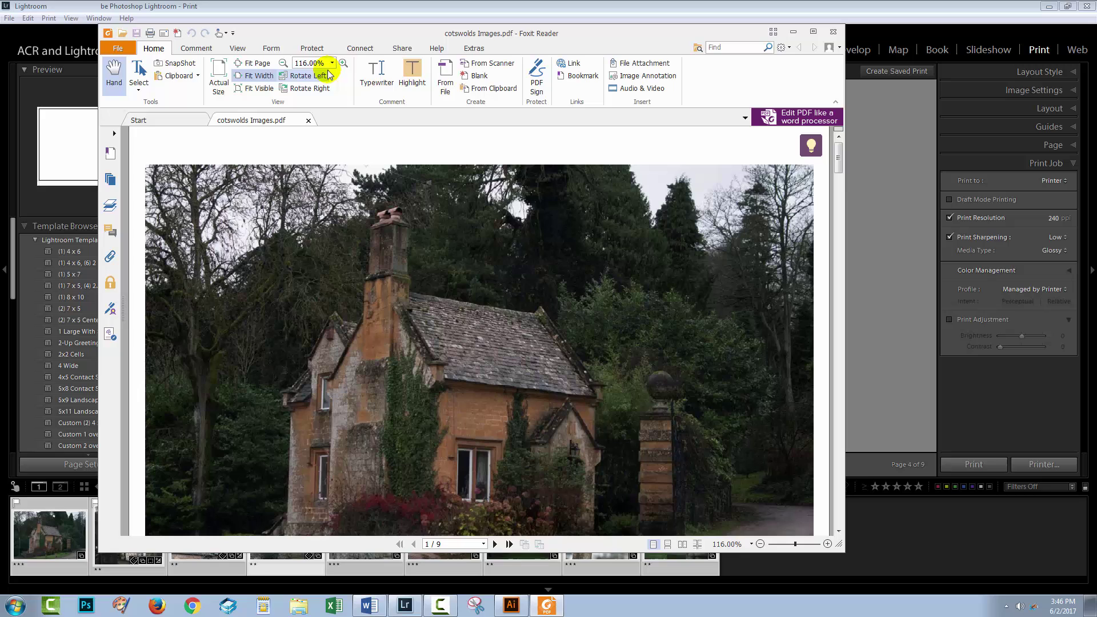
{"action": "left_click", "coordinate": [261, 90]}
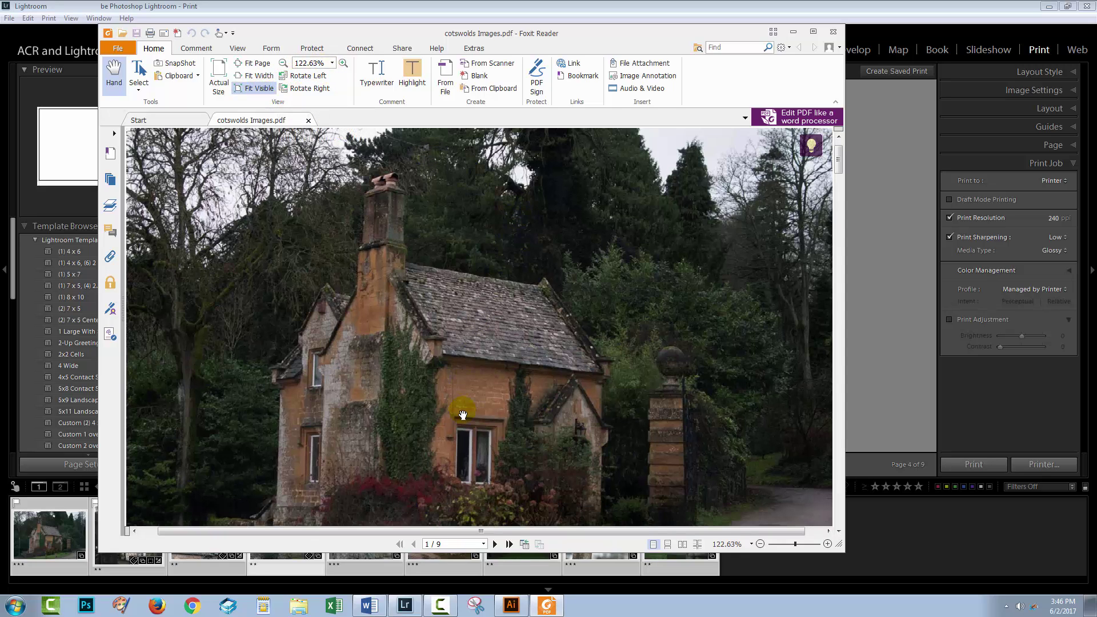
- Page through all nine PDF pages, ending on page 9 with the sheep photo
{"action": "left_click", "coordinate": [495, 544]}
{"action": "left_click", "coordinate": [494, 544]}
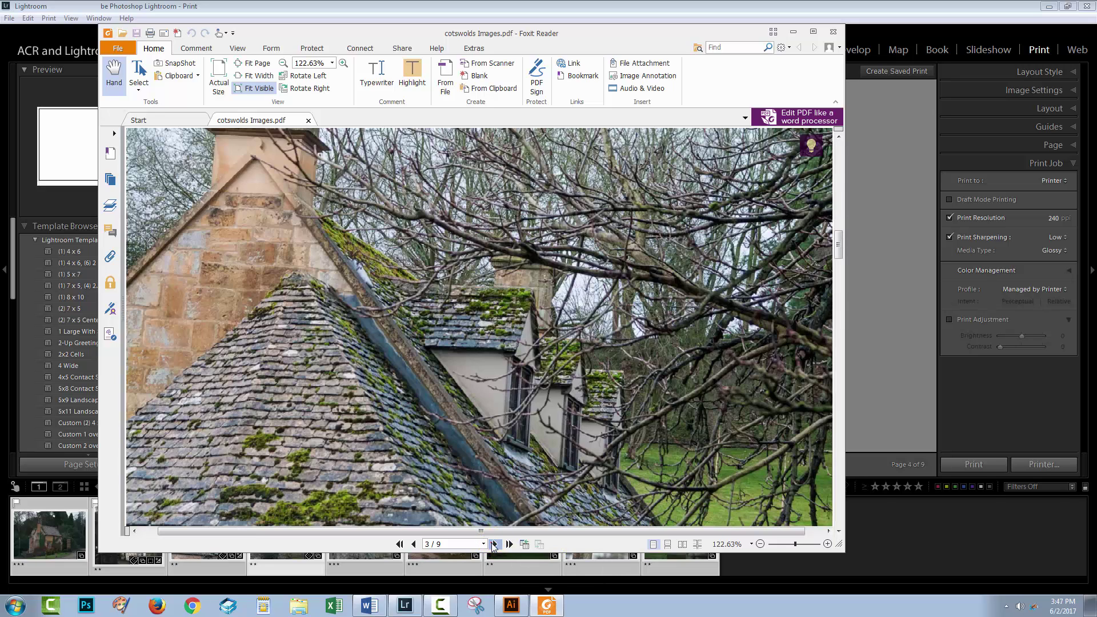
{"action": "left_click", "coordinate": [494, 544]}
{"action": "left_click", "coordinate": [494, 544]}
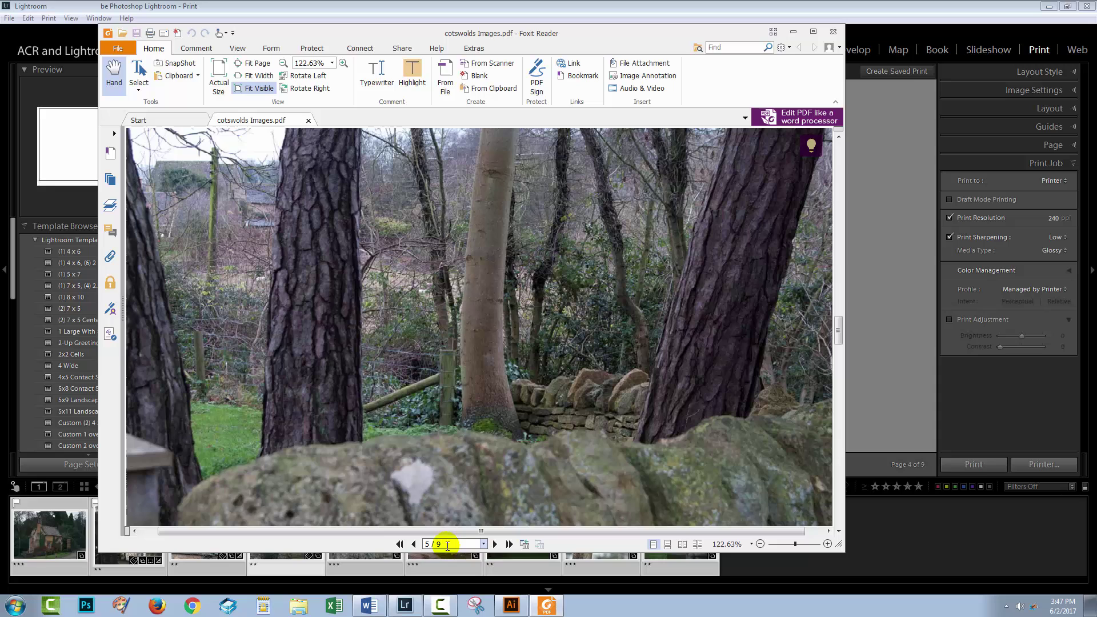
{"action": "left_click", "coordinate": [412, 544]}
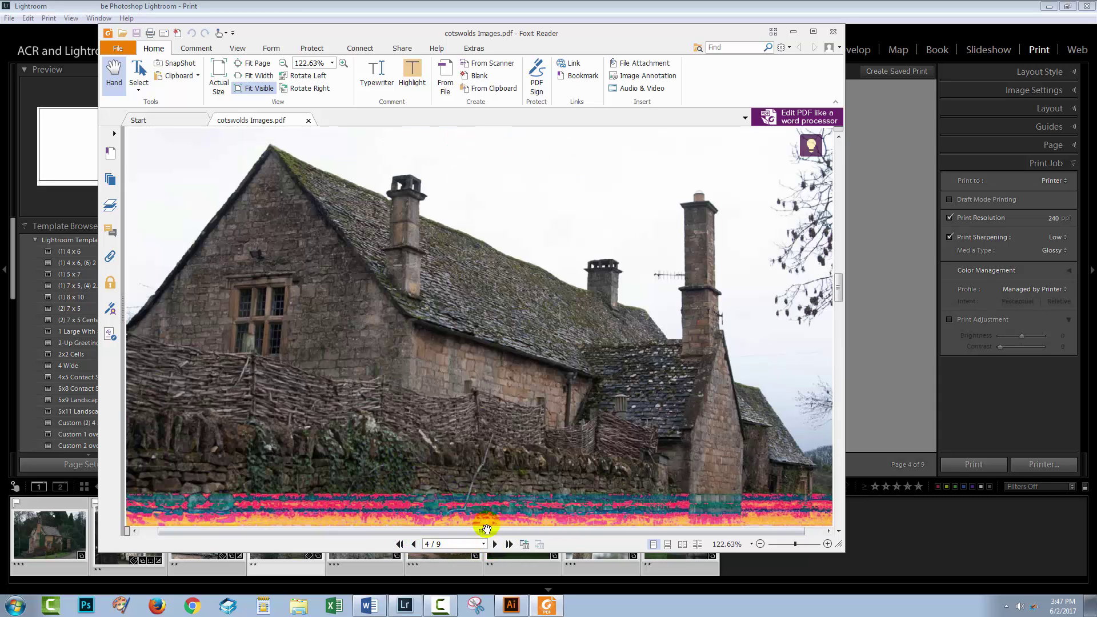
{"action": "left_click", "coordinate": [495, 544]}
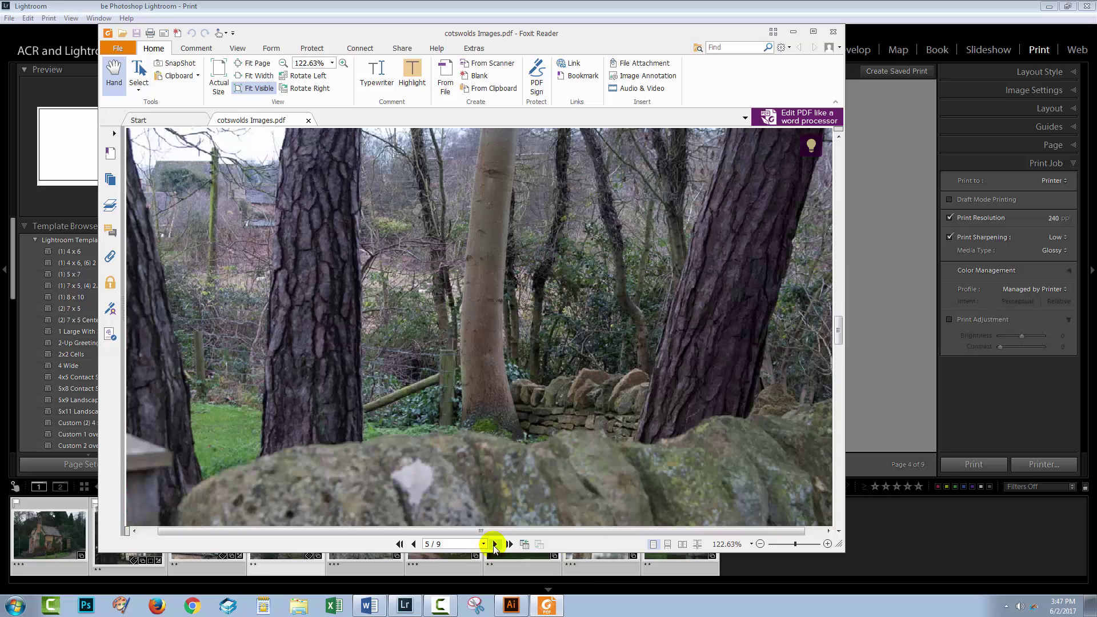
{"action": "left_click", "coordinate": [494, 544]}
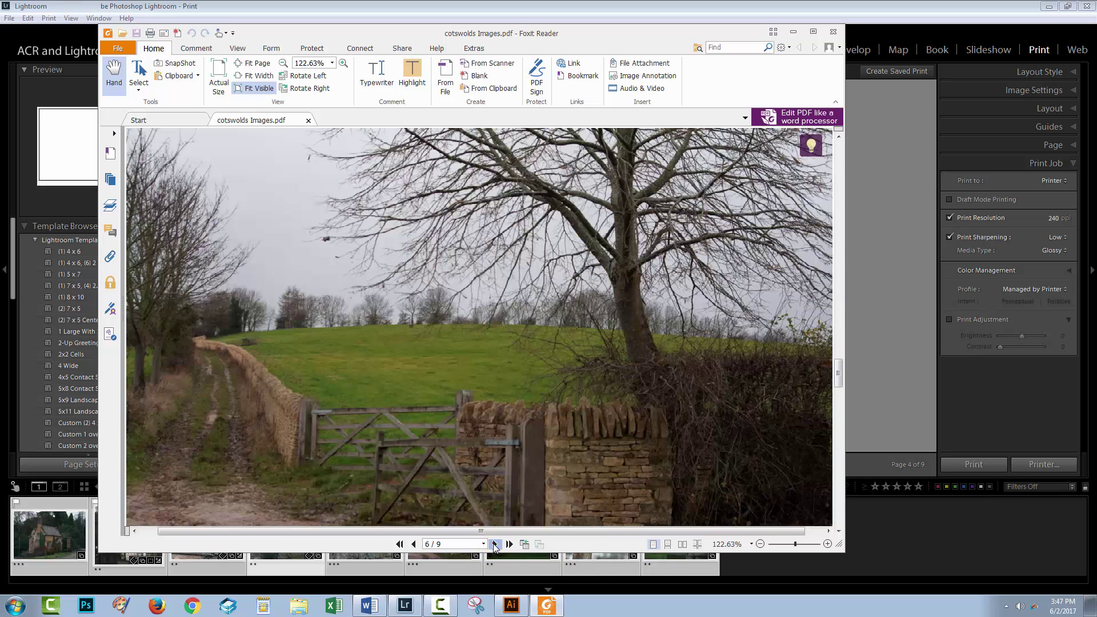
{"action": "left_click", "coordinate": [495, 544]}
{"action": "left_click", "coordinate": [495, 544]}
{"action": "left_click", "coordinate": [495, 544]}
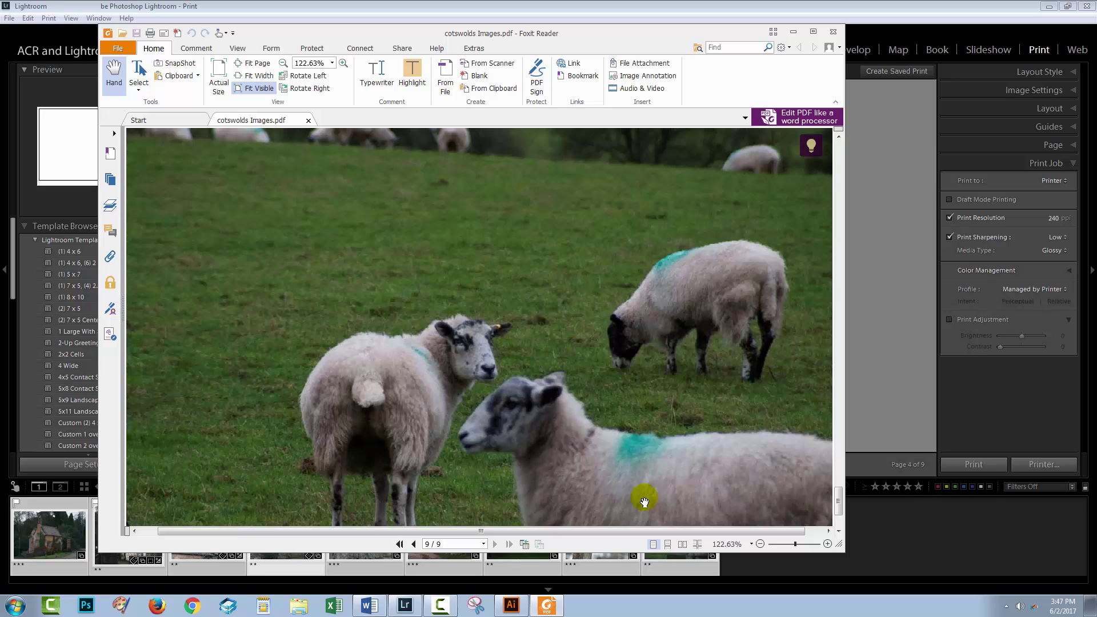
{"action": "left_click", "coordinate": [646, 443]}
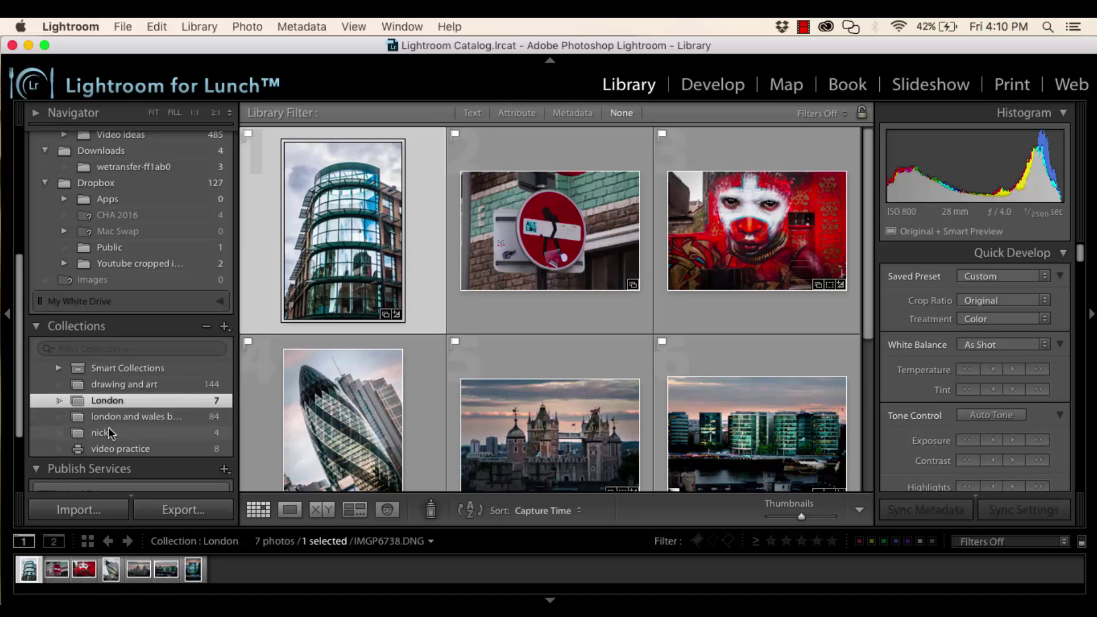
- Select all seven London collection photos and bring them into the Print module
{"action": "left_click", "coordinate": [144, 400]}
{"action": "left_click", "coordinate": [193, 569], "text": "shift"}
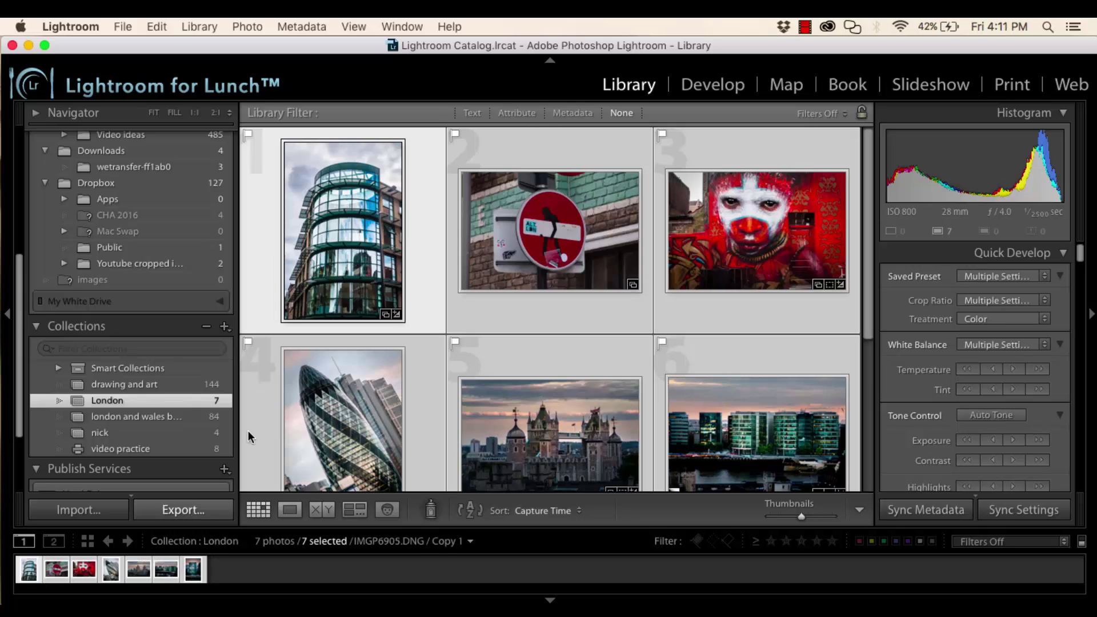
{"action": "left_click", "coordinate": [1012, 85]}
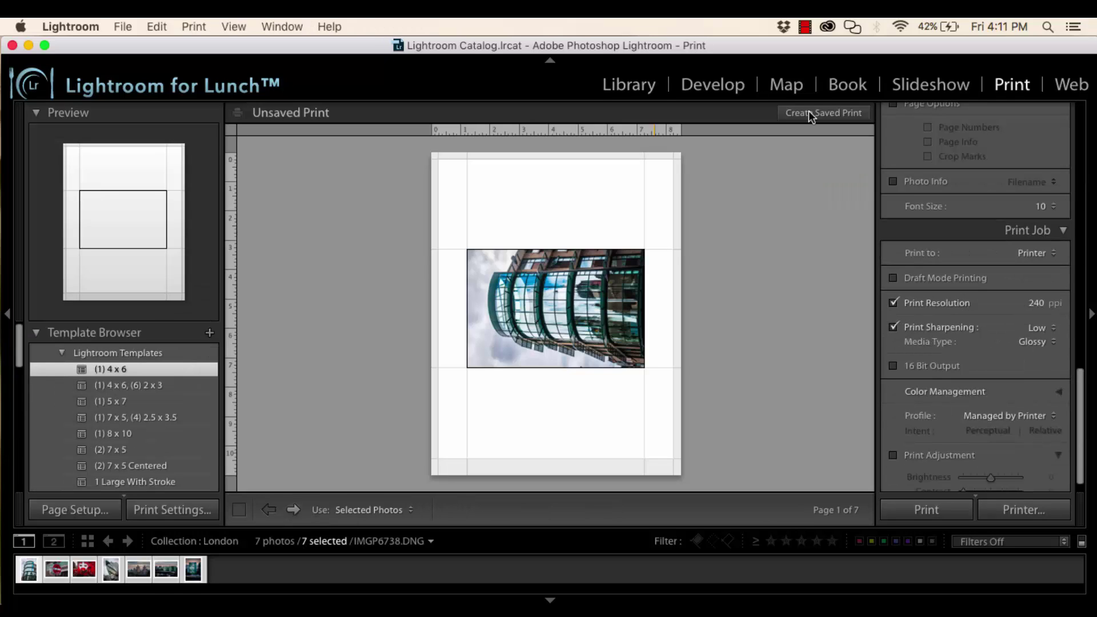
- Set the print settings to Save as PDF with the name London
{"action": "left_click", "coordinate": [165, 506]}
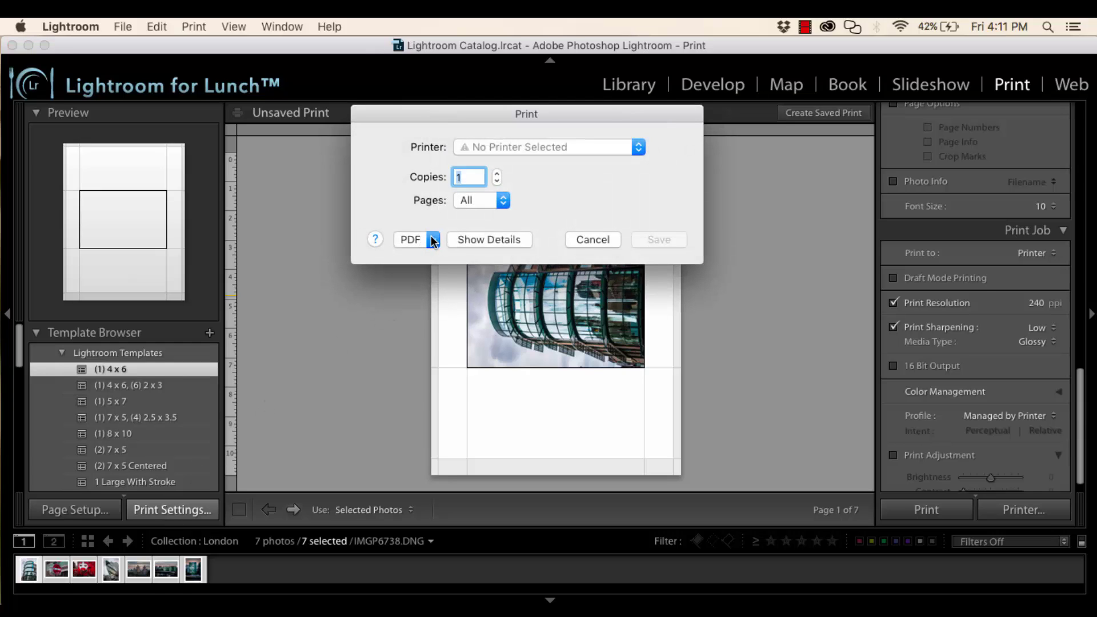
{"action": "left_click", "coordinate": [434, 239]}
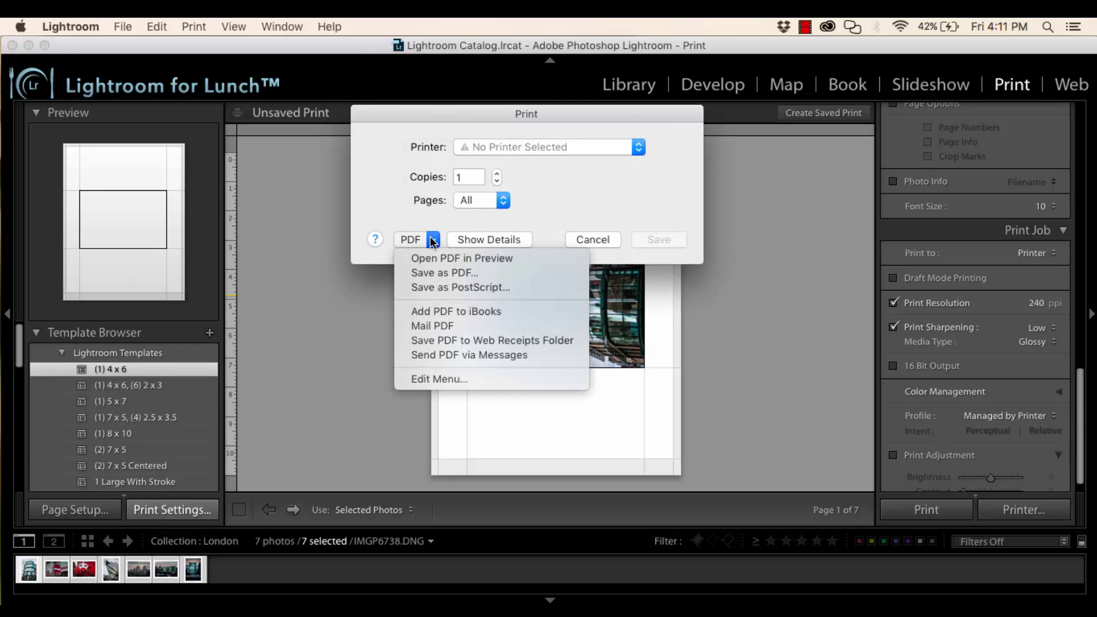
{"action": "left_click", "coordinate": [432, 274]}
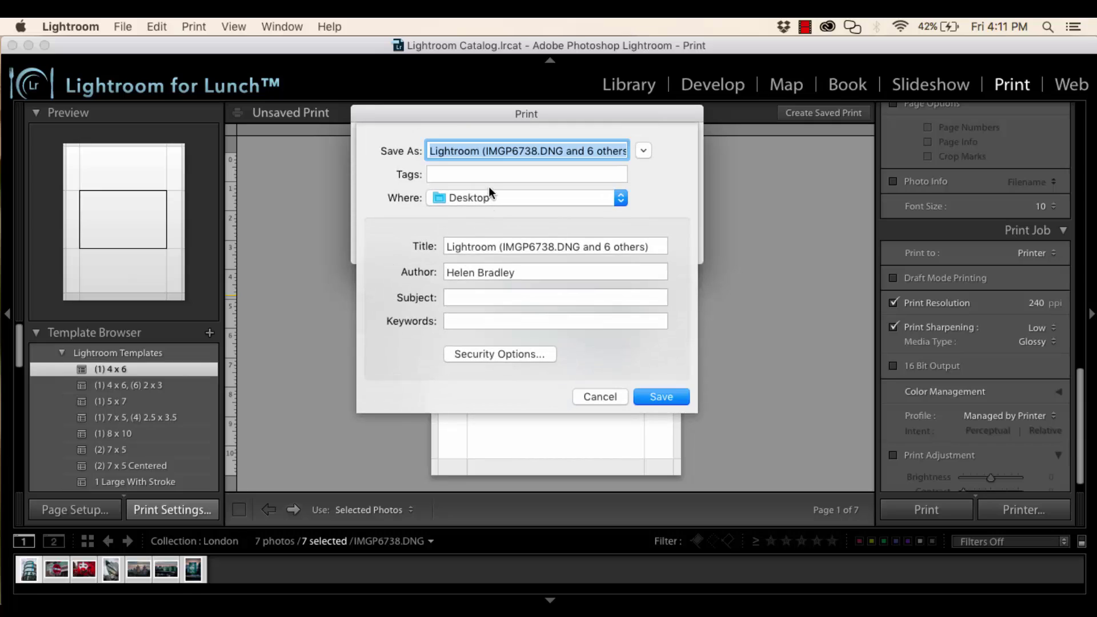
{"action": "type", "text": "Lond"}
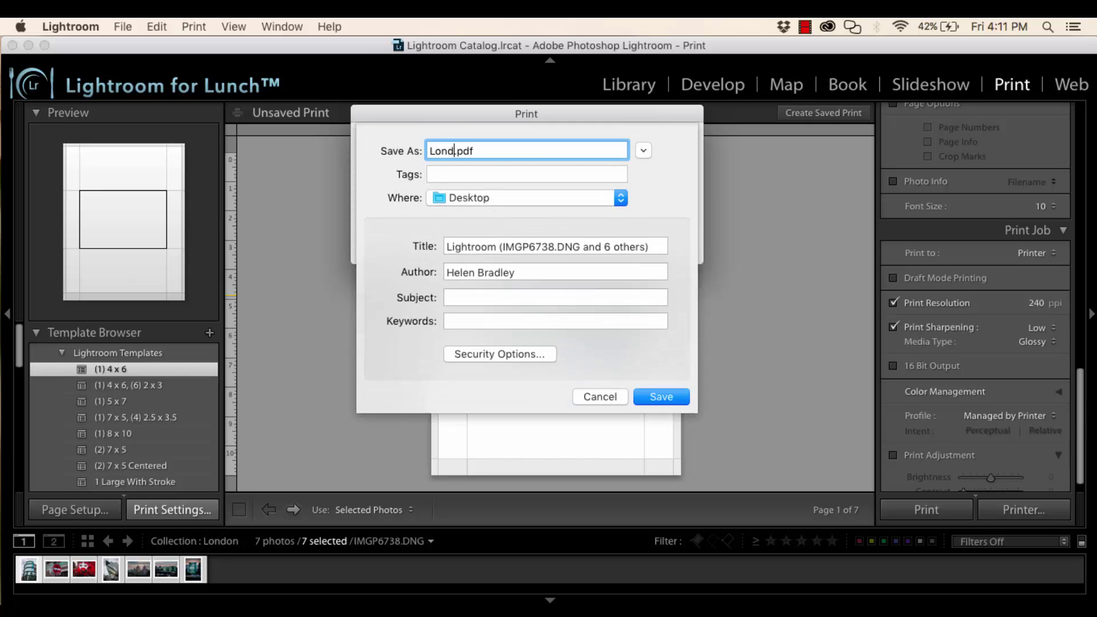
{"action": "type", "text": "on"}
{"action": "left_click", "coordinate": [660, 398]}
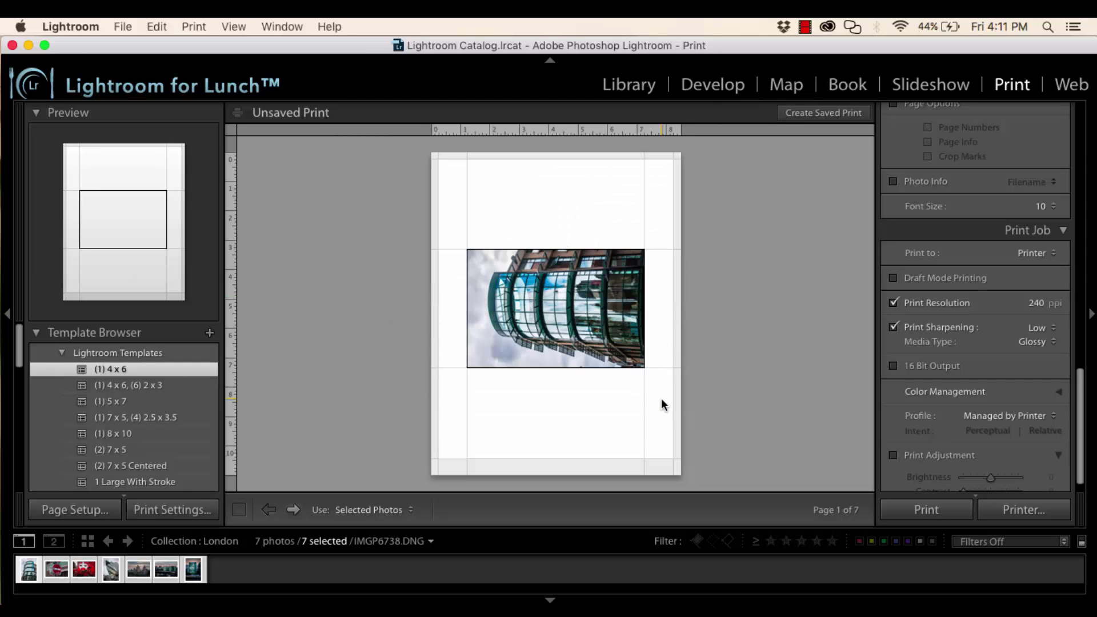
{"action": "left_click", "coordinate": [77, 510]}
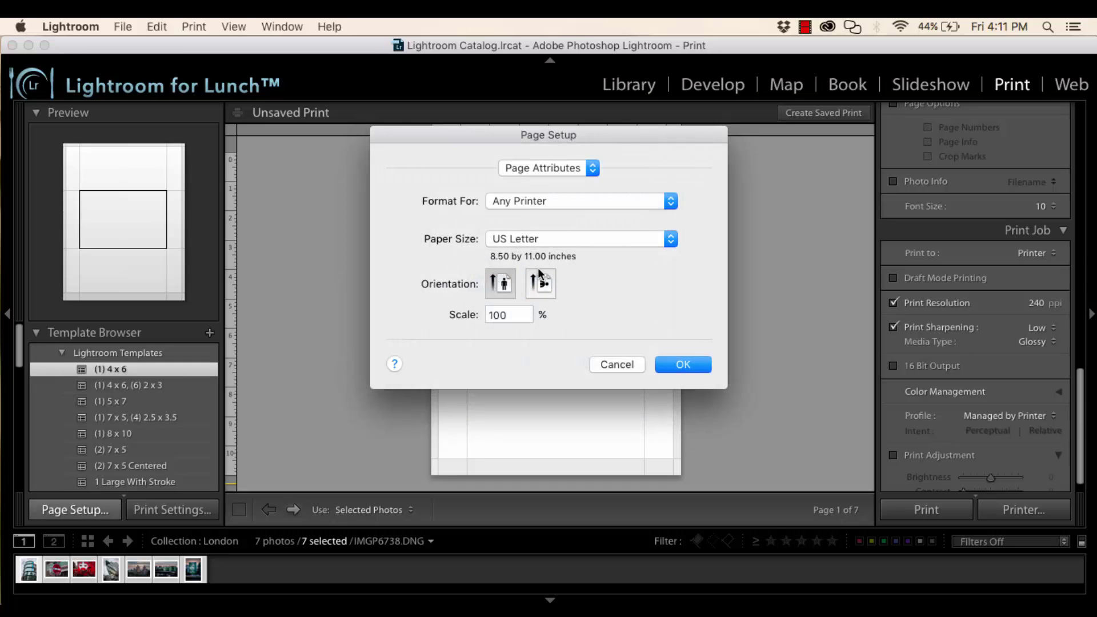
- Accept US Letter page setup, turn off Rotate to Fit, and make cell height 10.19 in
{"action": "left_click", "coordinate": [682, 371]}
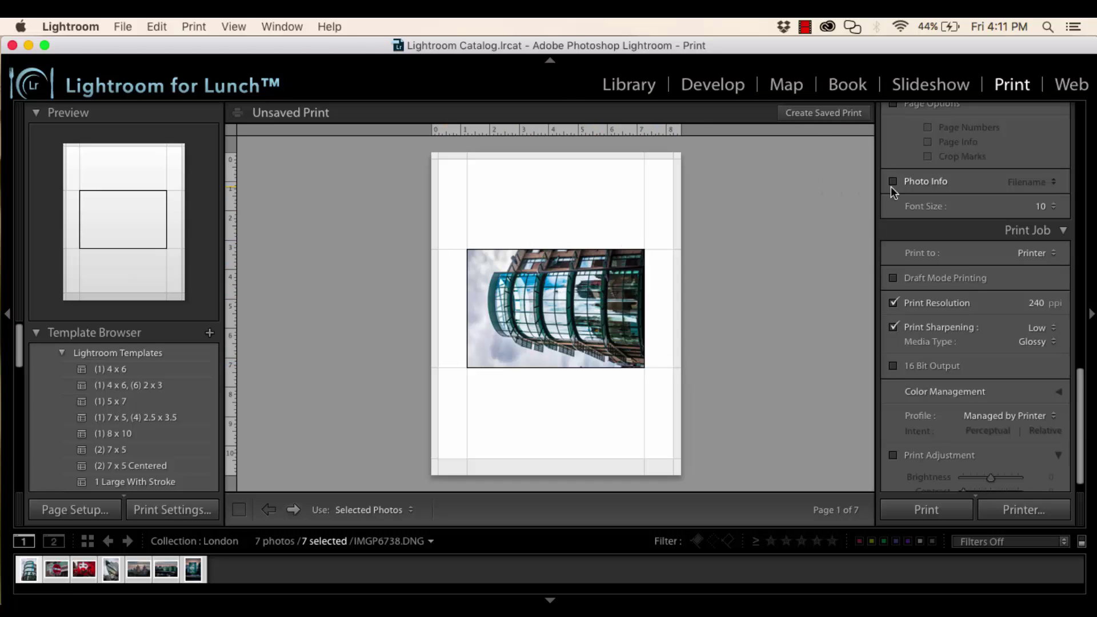
{"action": "left_click_drag", "start_coordinate": [1081, 399], "coordinate": [1084, 111]}
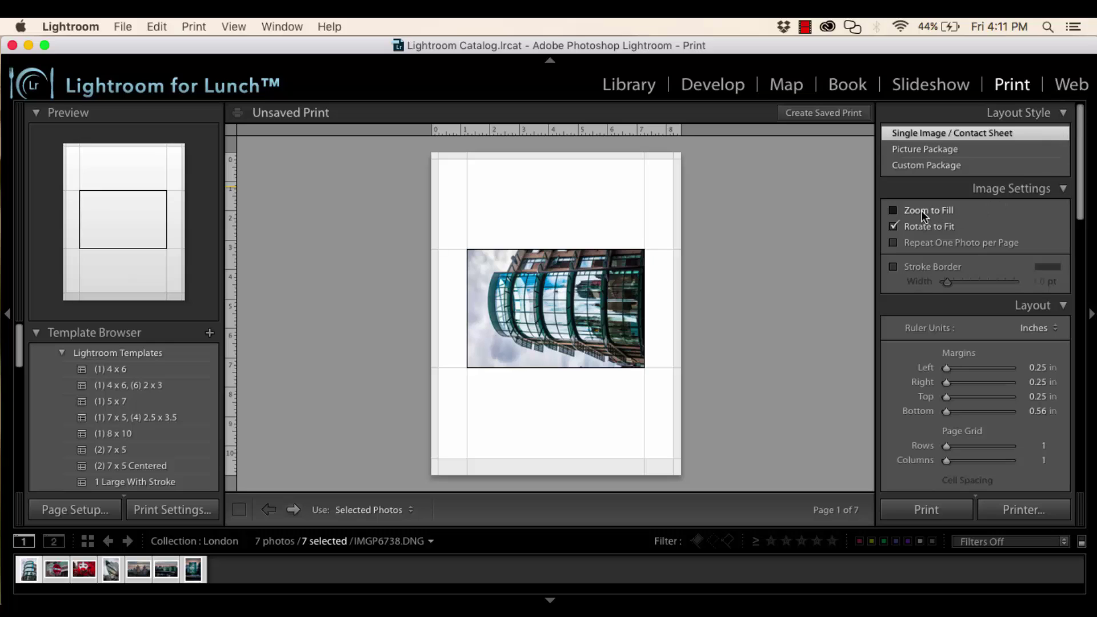
{"action": "left_click", "coordinate": [893, 226]}
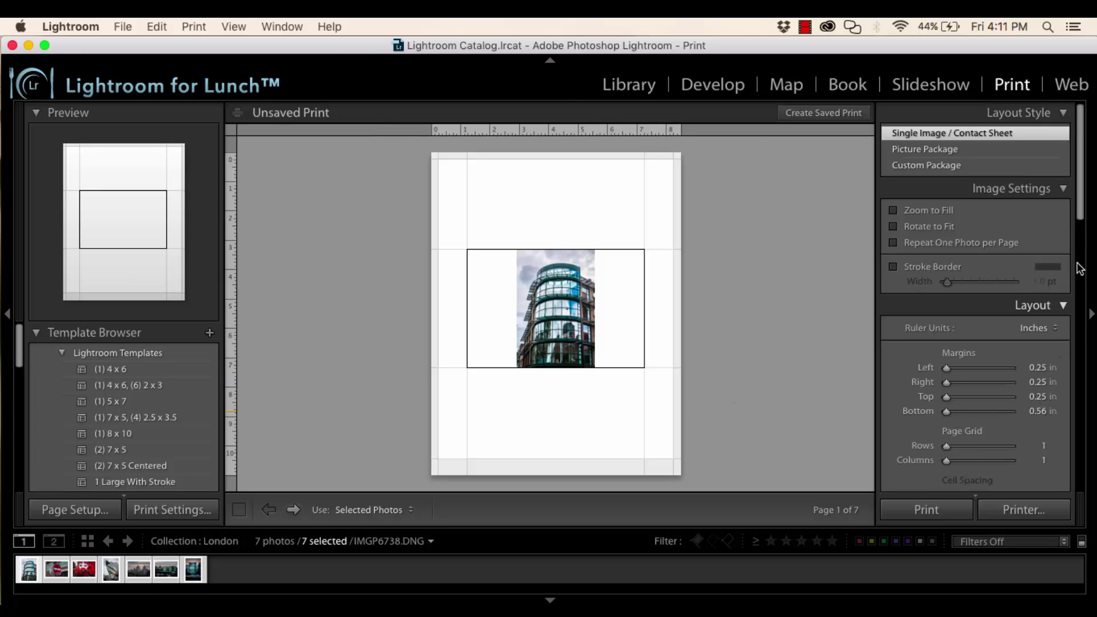
{"action": "left_click_drag", "start_coordinate": [1080, 211], "coordinate": [1078, 252]}
{"action": "left_click_drag", "start_coordinate": [971, 418], "coordinate": [1014, 434]}
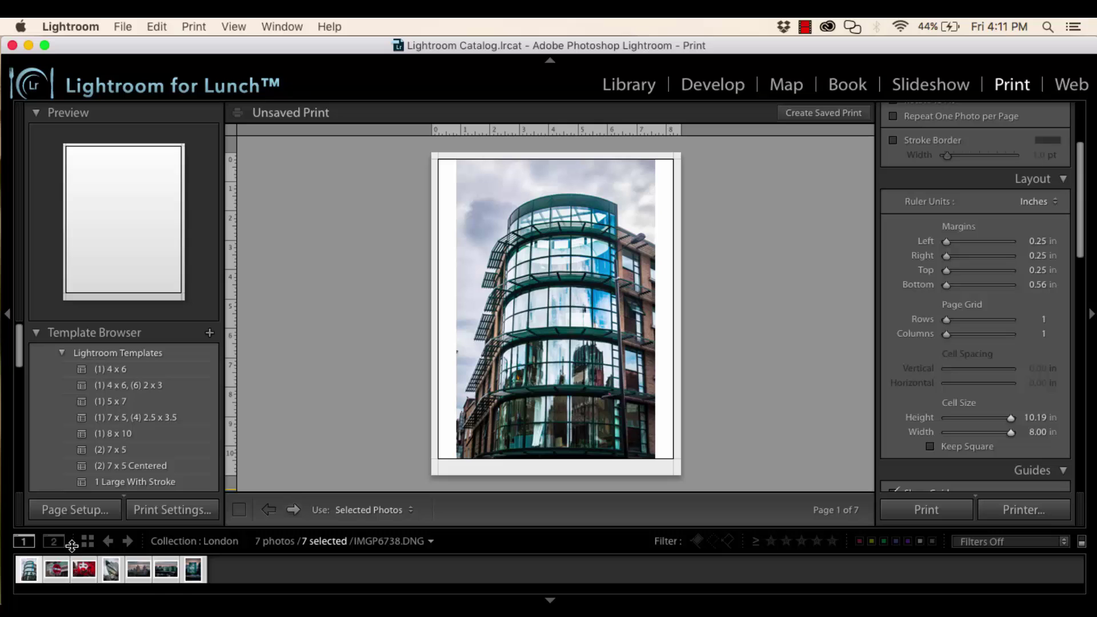
- Step forward through the London print pages and back again to check each layout
{"action": "left_click", "coordinate": [293, 511]}
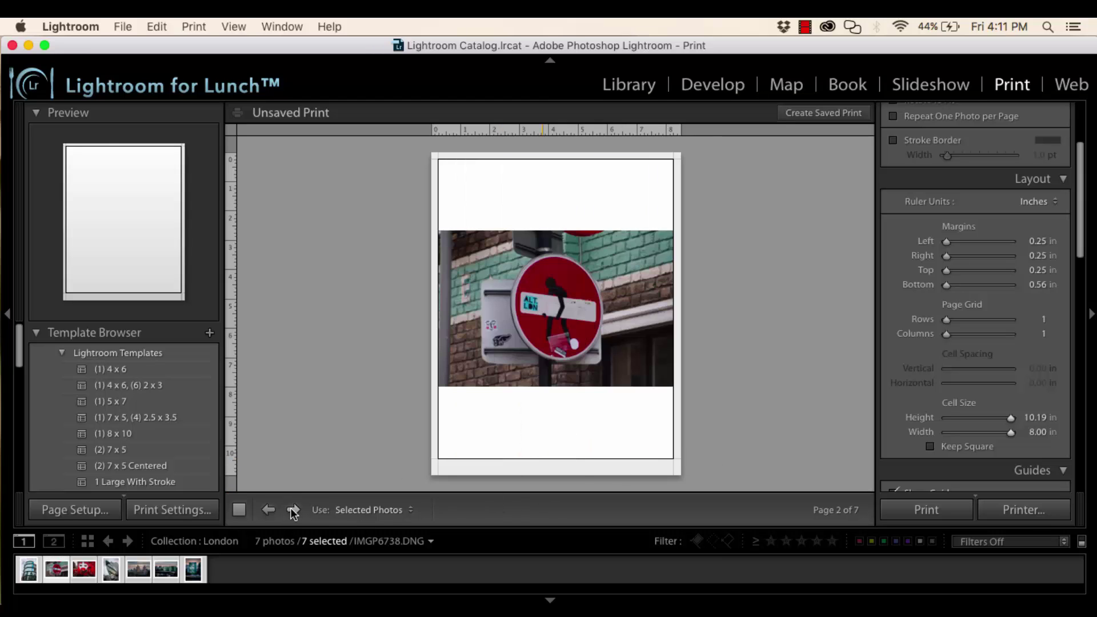
{"action": "left_click", "coordinate": [293, 510]}
{"action": "left_click", "coordinate": [293, 510]}
{"action": "left_click", "coordinate": [293, 511]}
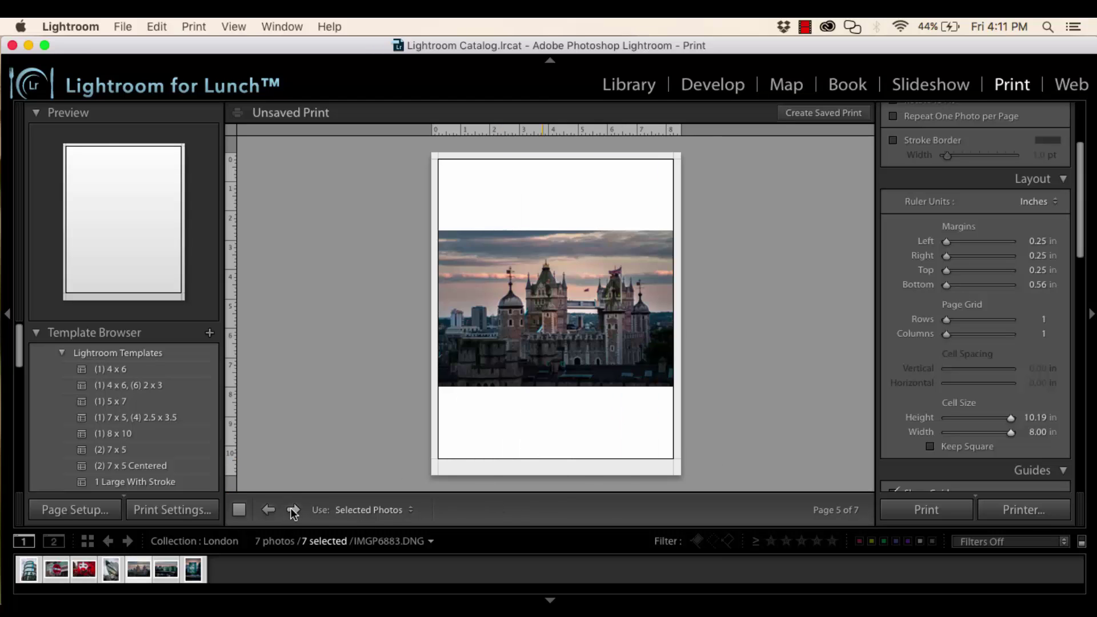
{"action": "left_click", "coordinate": [293, 510]}
{"action": "left_click", "coordinate": [293, 511]}
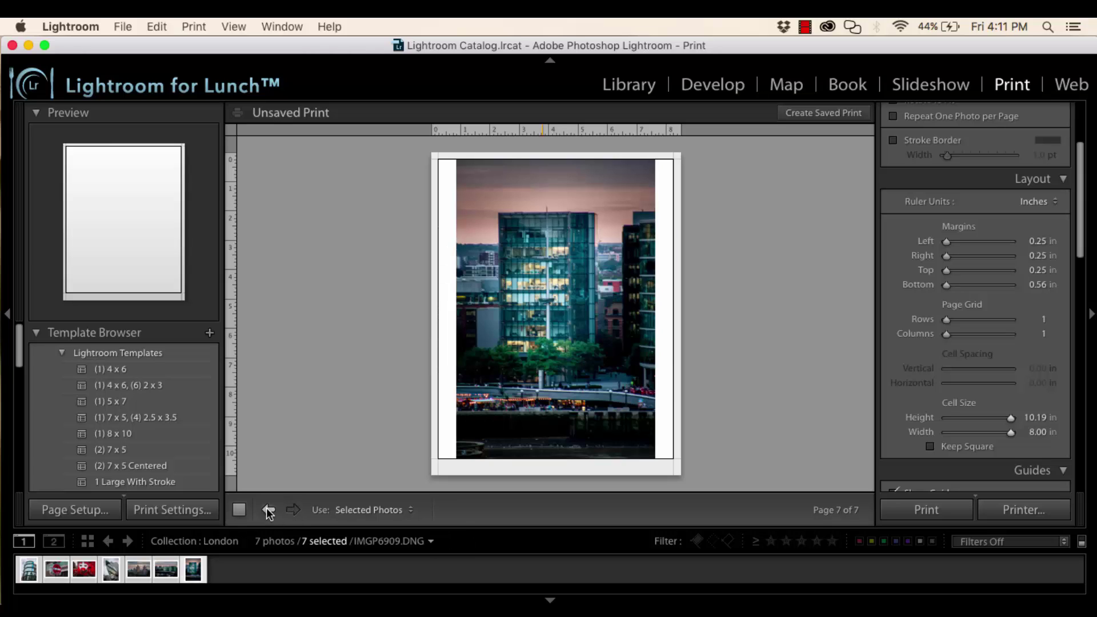
{"action": "left_click", "coordinate": [267, 508]}
{"action": "left_click", "coordinate": [267, 509]}
{"action": "left_click", "coordinate": [267, 508]}
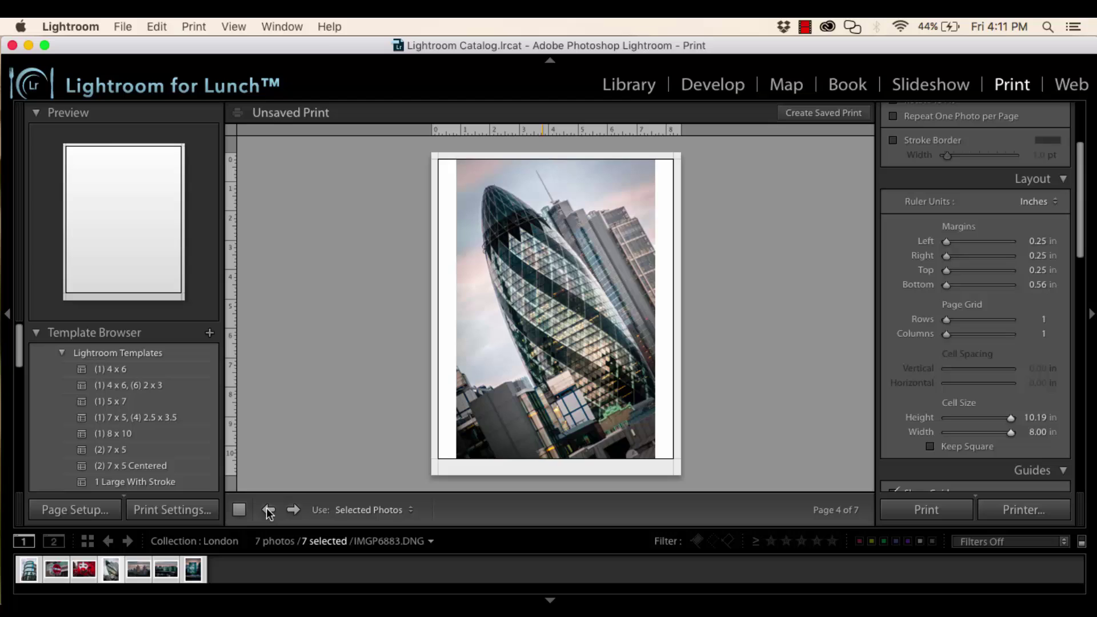
{"action": "left_click", "coordinate": [267, 508]}
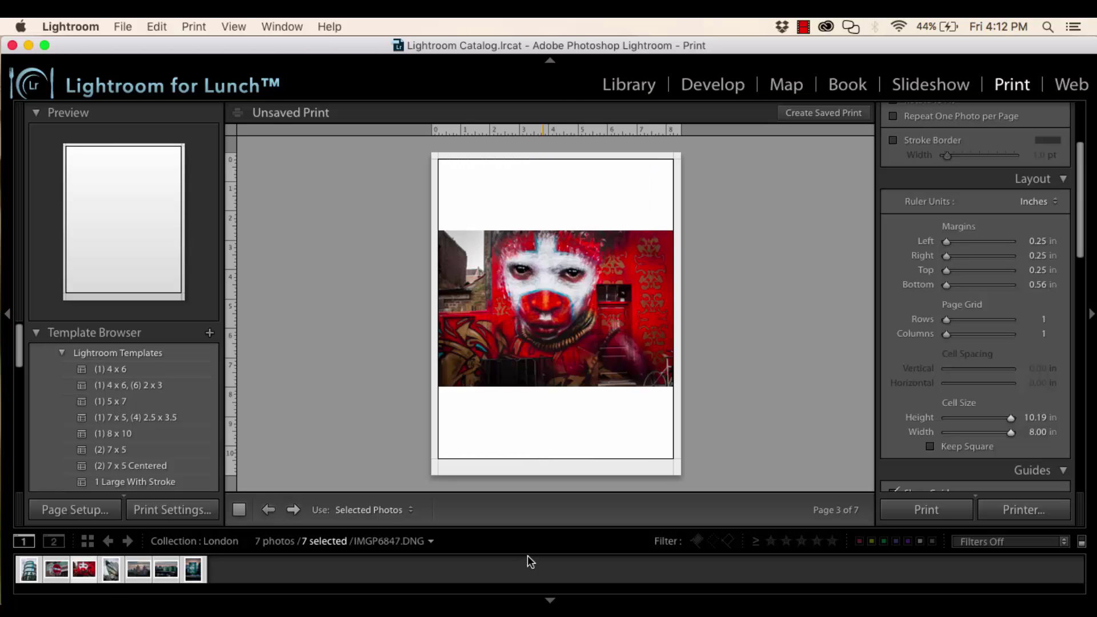
- Keep output set to Printer and save the seven-page print as a PDF named London
{"action": "left_click_drag", "start_coordinate": [1080, 250], "coordinate": [1076, 479]}
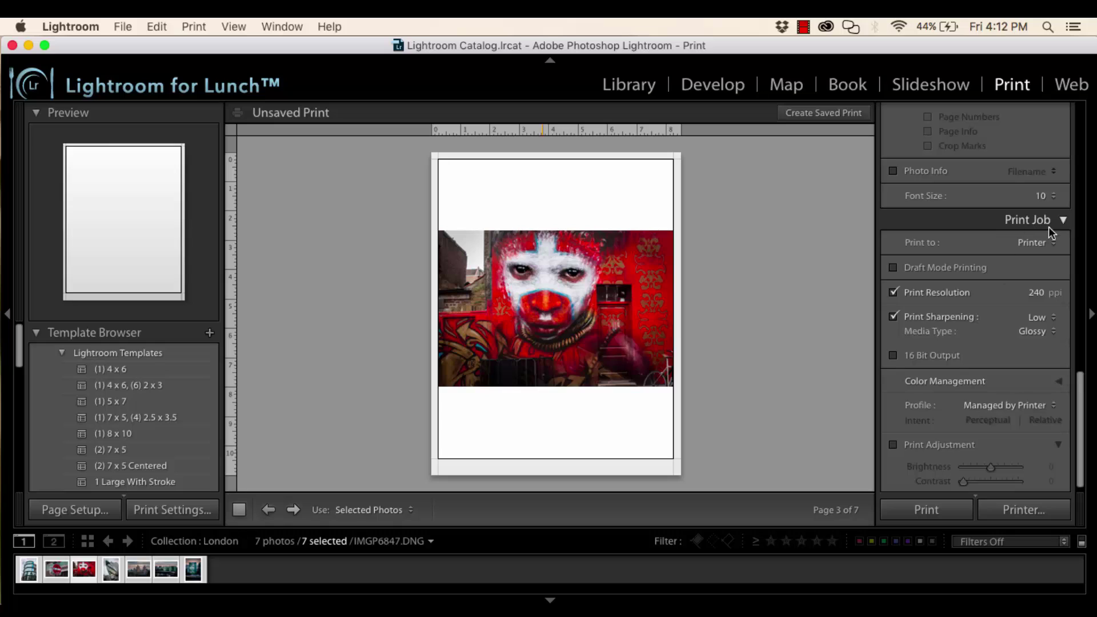
{"action": "left_click", "coordinate": [1038, 243]}
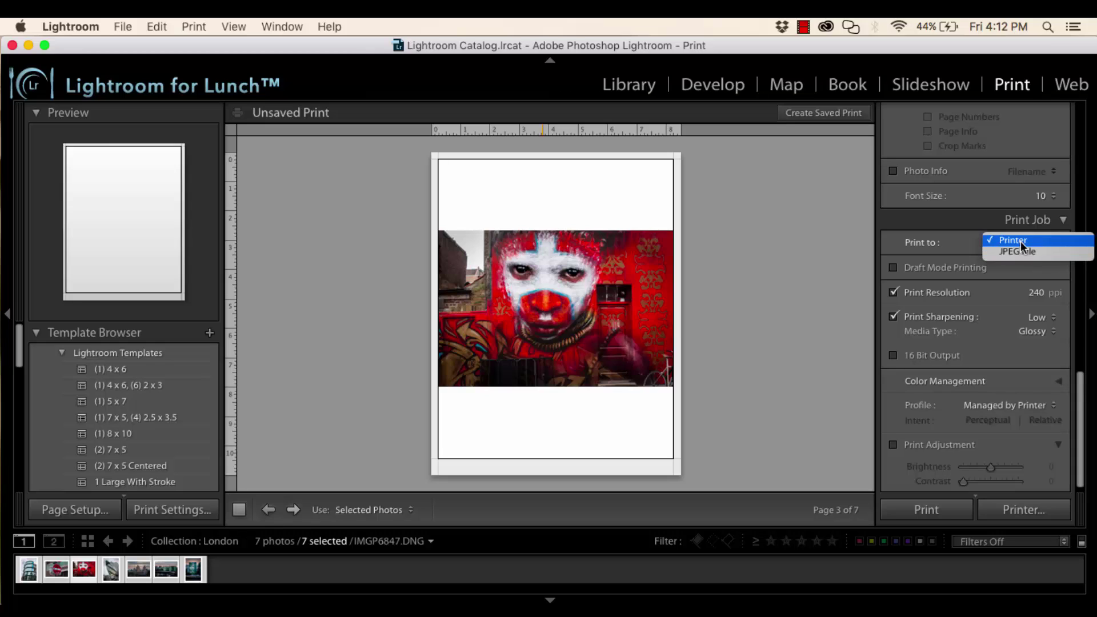
{"action": "left_click", "coordinate": [1020, 240]}
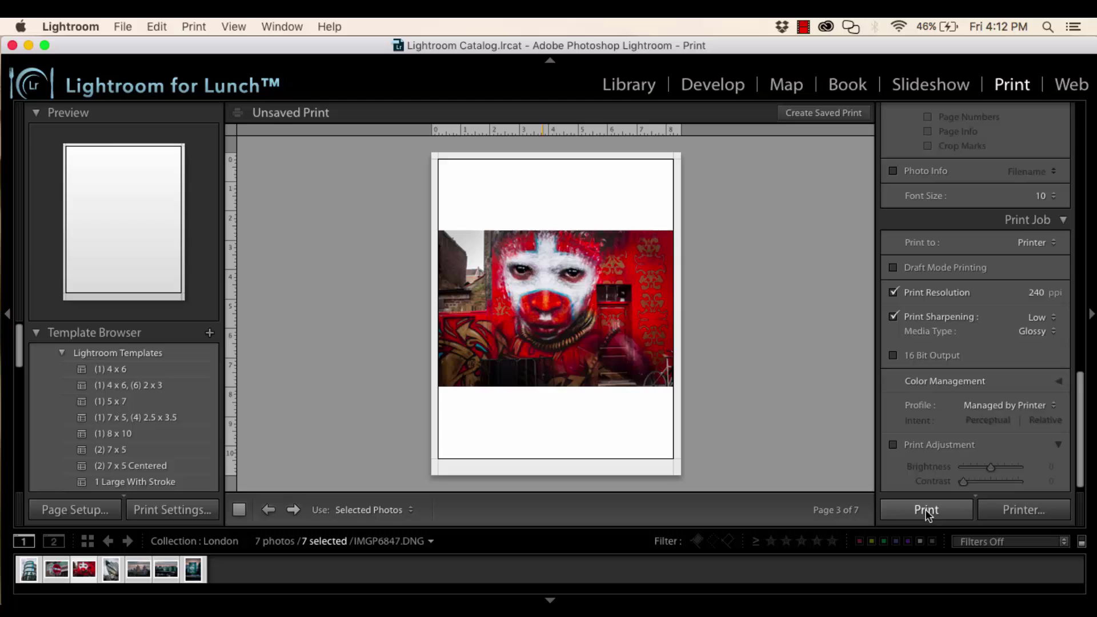
{"action": "left_click", "coordinate": [1010, 513]}
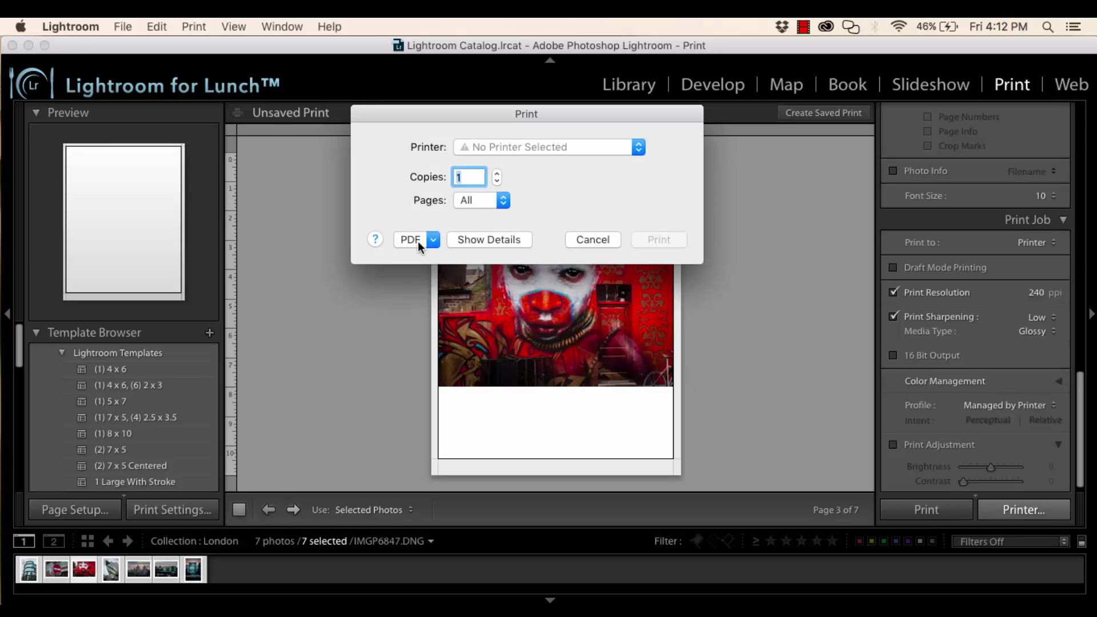
{"action": "left_click", "coordinate": [441, 242]}
{"action": "left_click", "coordinate": [433, 273]}
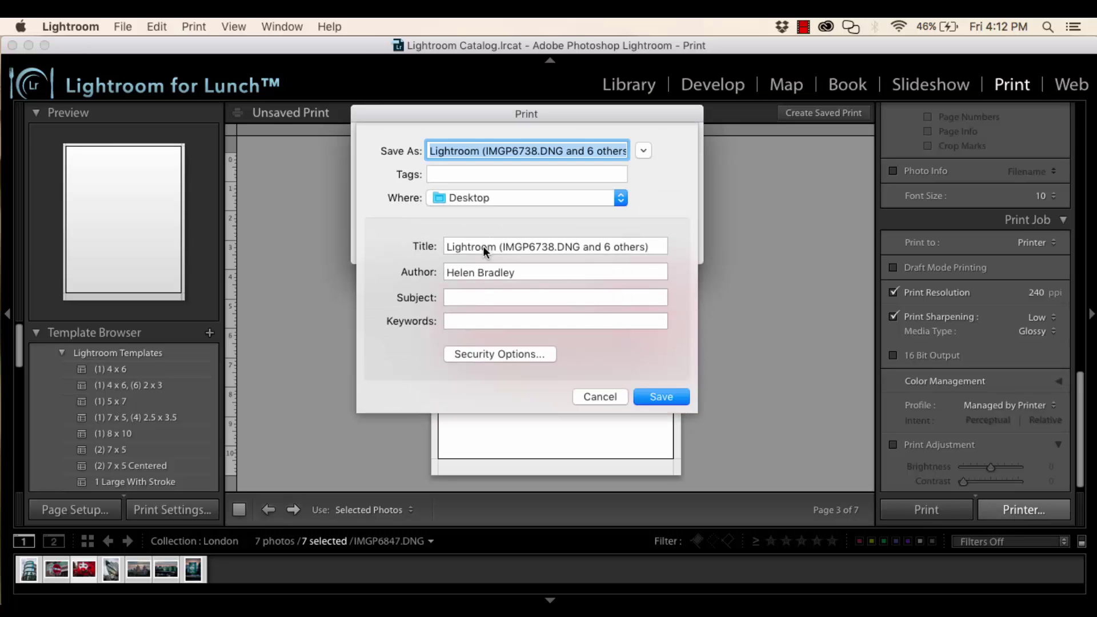
{"action": "type", "text": "London.pdf"}
{"action": "left_click", "coordinate": [660, 398]}
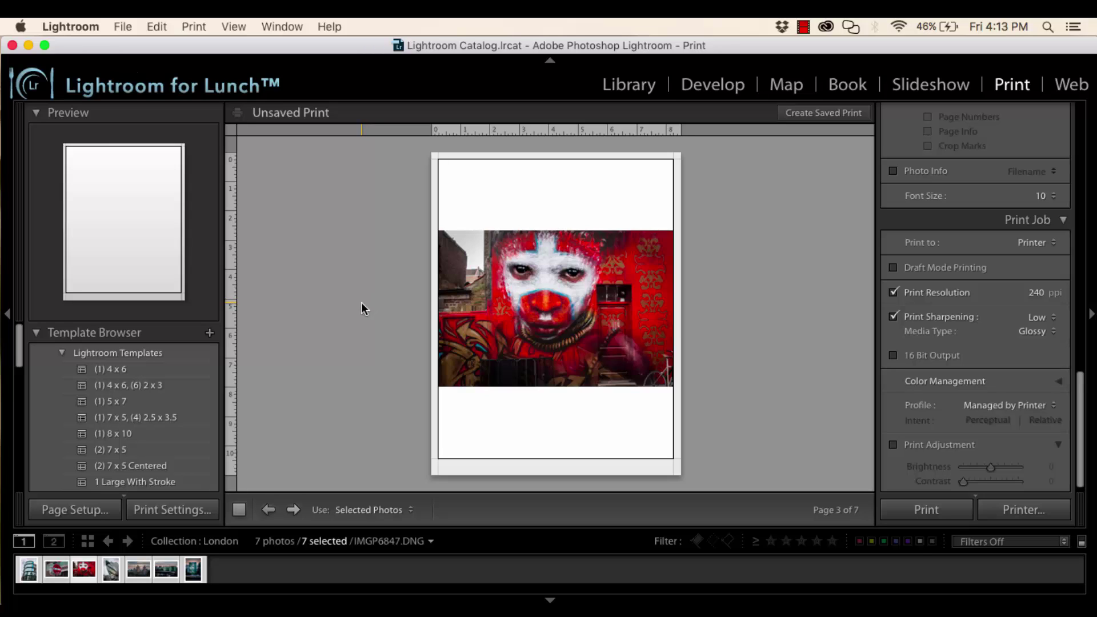
- Find London.pdf on the Desktop in Finder and open it
{"action": "mouse_move", "coordinate": [289, 613]}
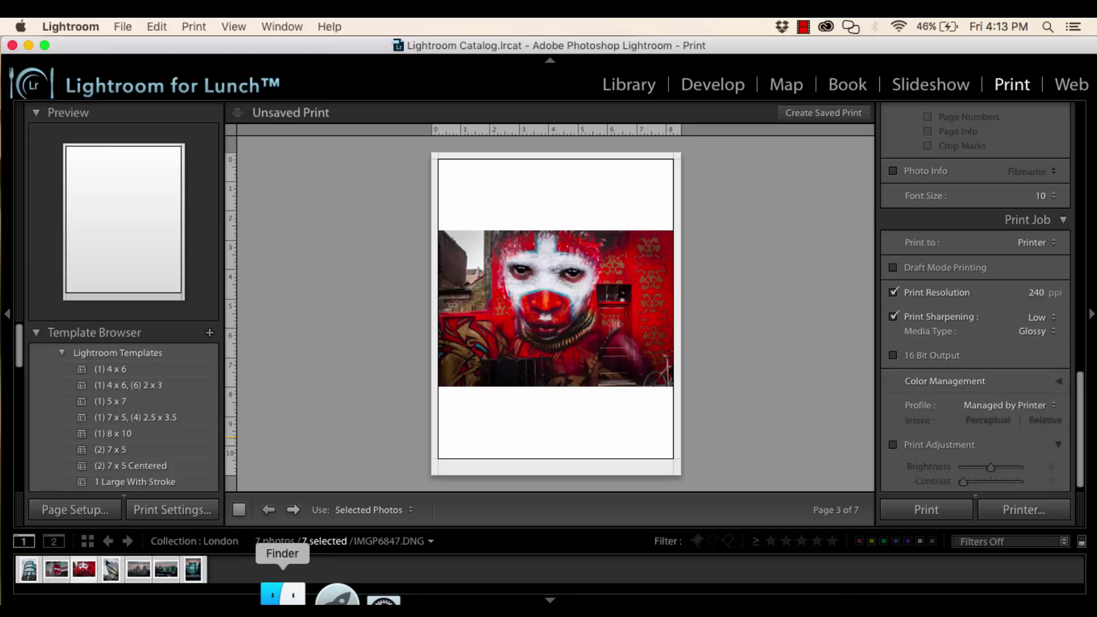
{"action": "left_click", "coordinate": [284, 597]}
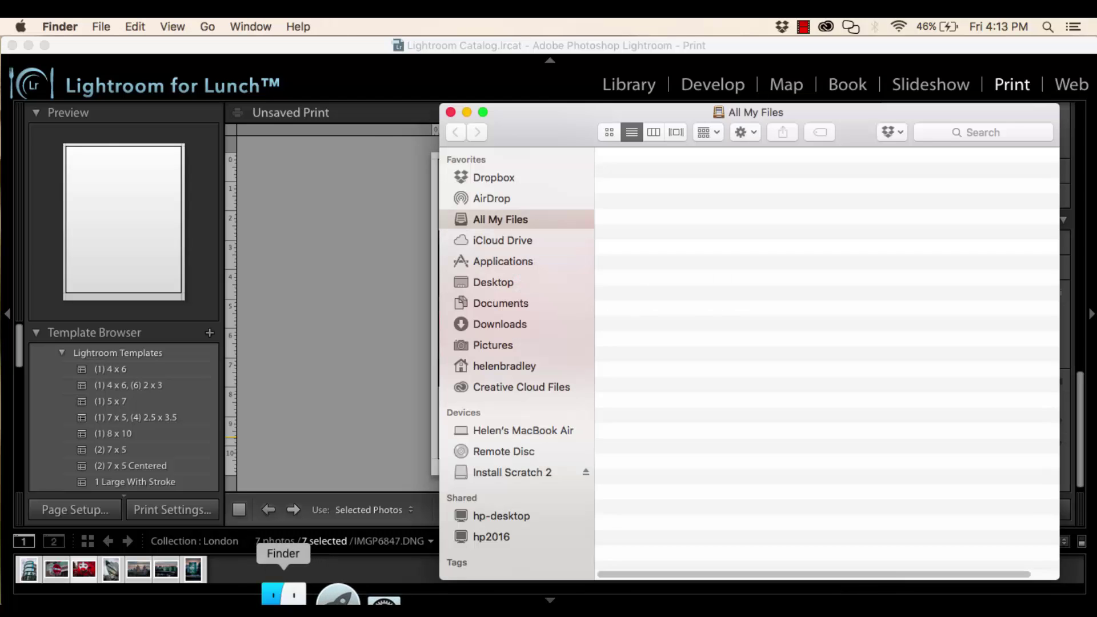
{"action": "left_click", "coordinate": [503, 282]}
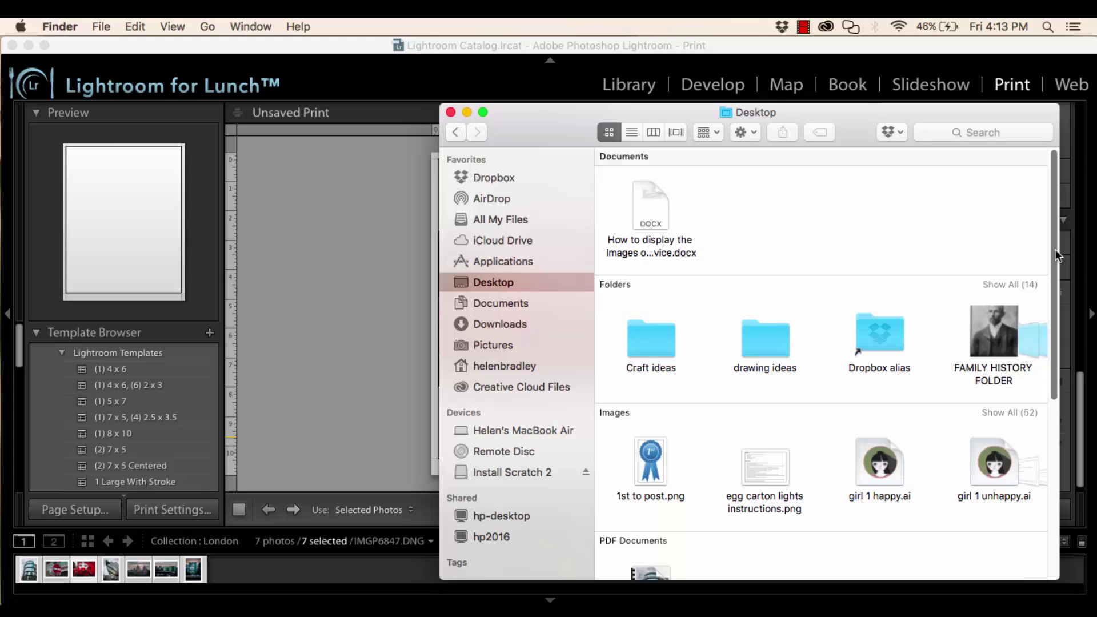
{"action": "left_click_drag", "start_coordinate": [1052, 257], "coordinate": [1050, 449]}
{"action": "double_click", "coordinate": [652, 252]}
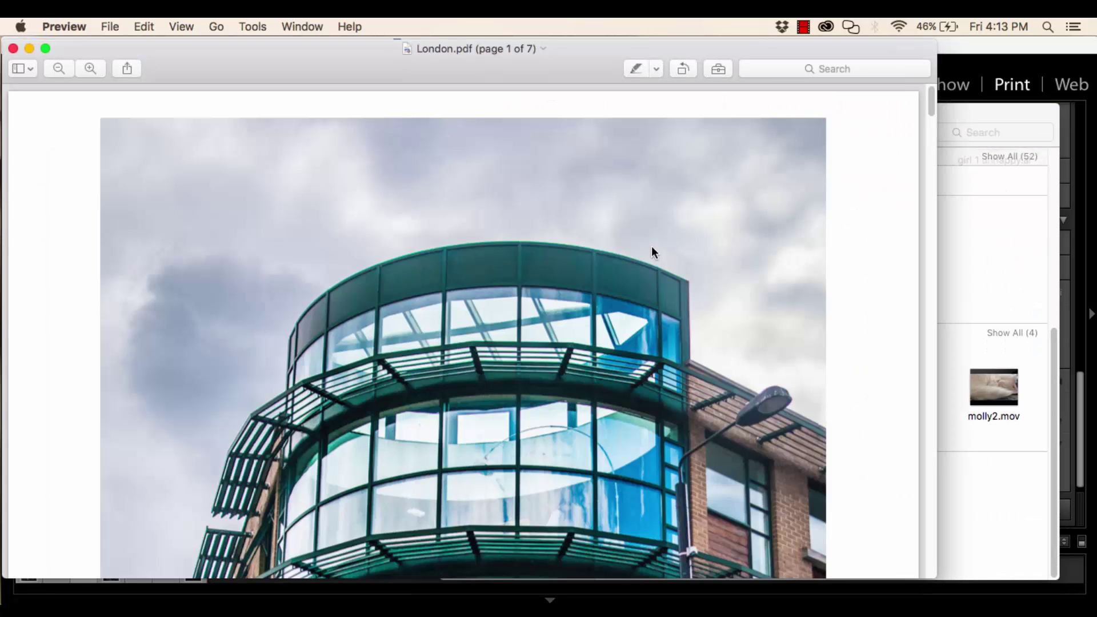
- Zoom out three times in Preview and scroll through London.pdf's single-photo pages
{"action": "left_click", "coordinate": [53, 64]}
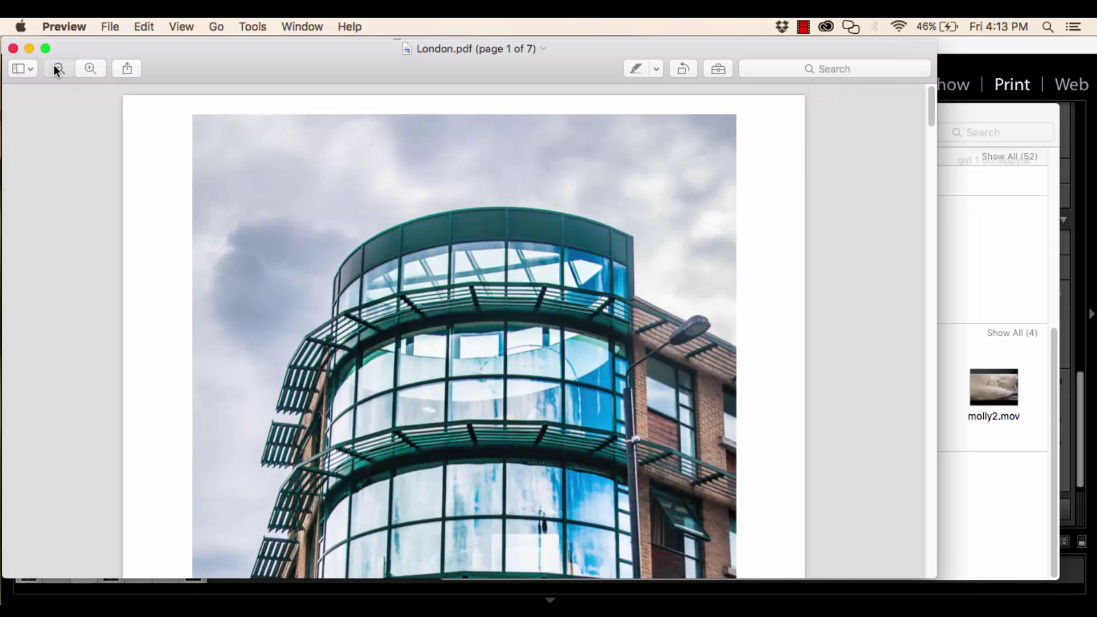
{"action": "left_click", "coordinate": [54, 64]}
{"action": "left_click", "coordinate": [55, 65]}
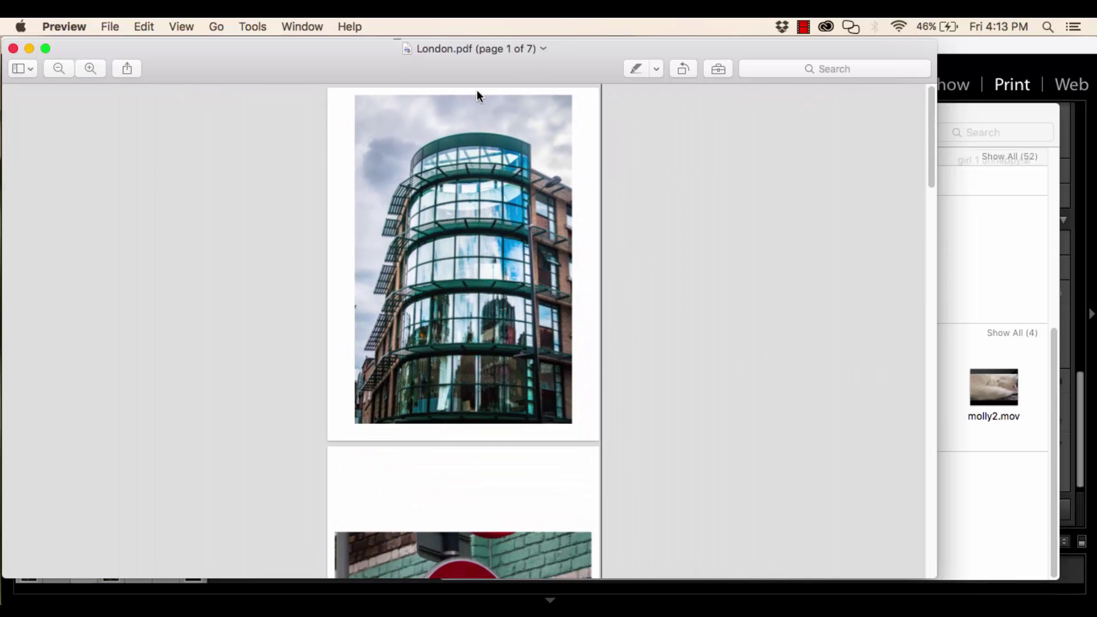
{"action": "left_click_drag", "start_coordinate": [930, 149], "coordinate": [921, 114]}
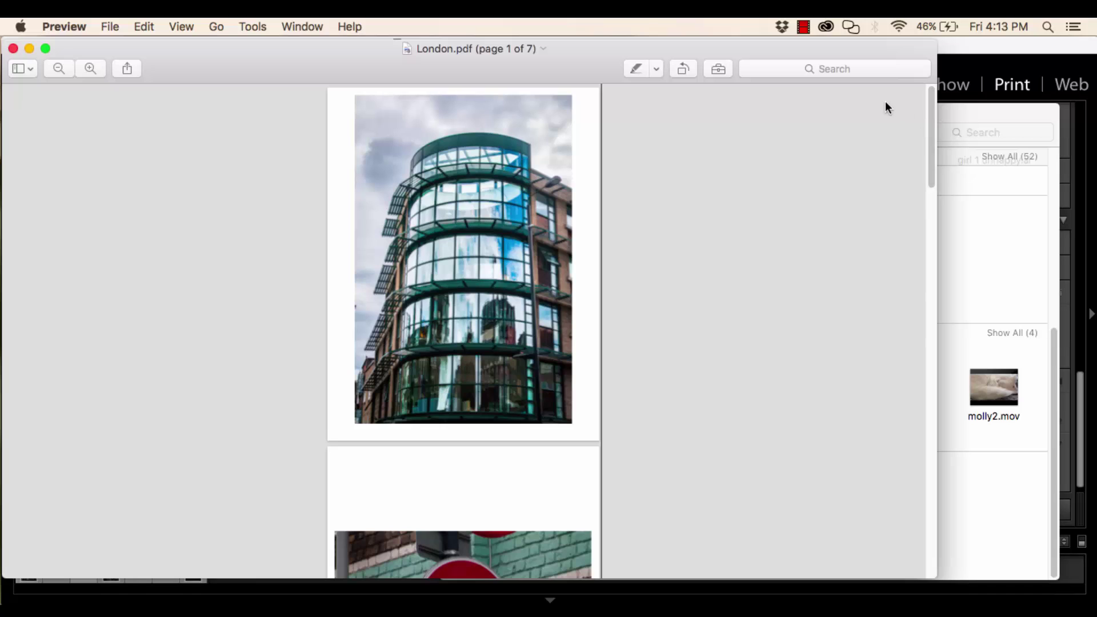